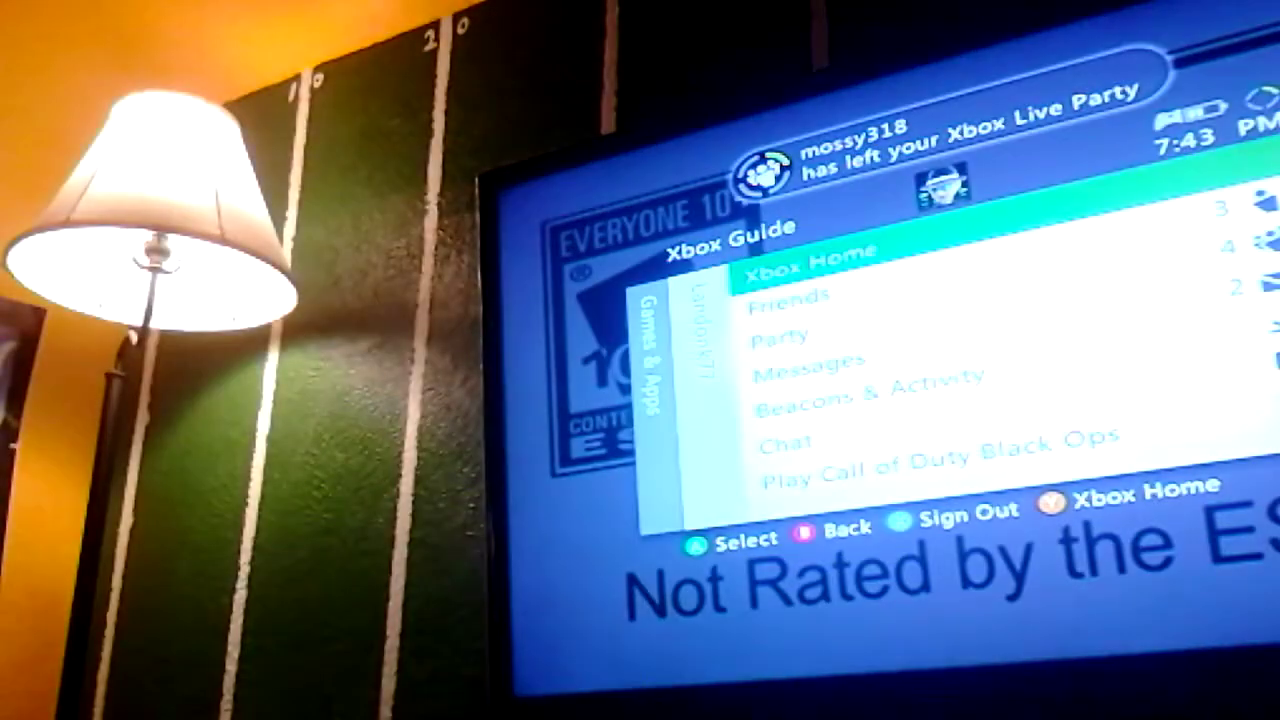
# View the party members in the Xbox Guide, then close it to reach device selection.
pyautogui.press('Down')
pyautogui.press('Down')
pyautogui.press('Return')
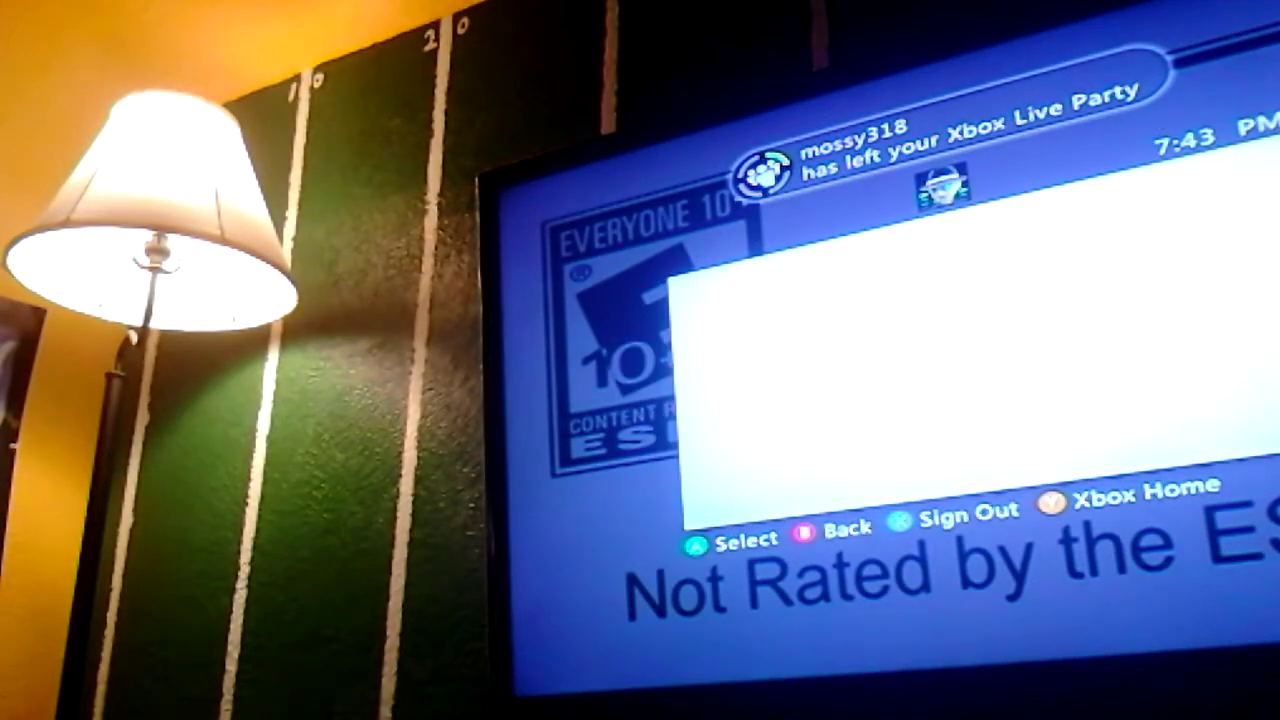
pyautogui.press('Down')
pyautogui.press('Down')
pyautogui.press('Down')
pyautogui.press('Down')
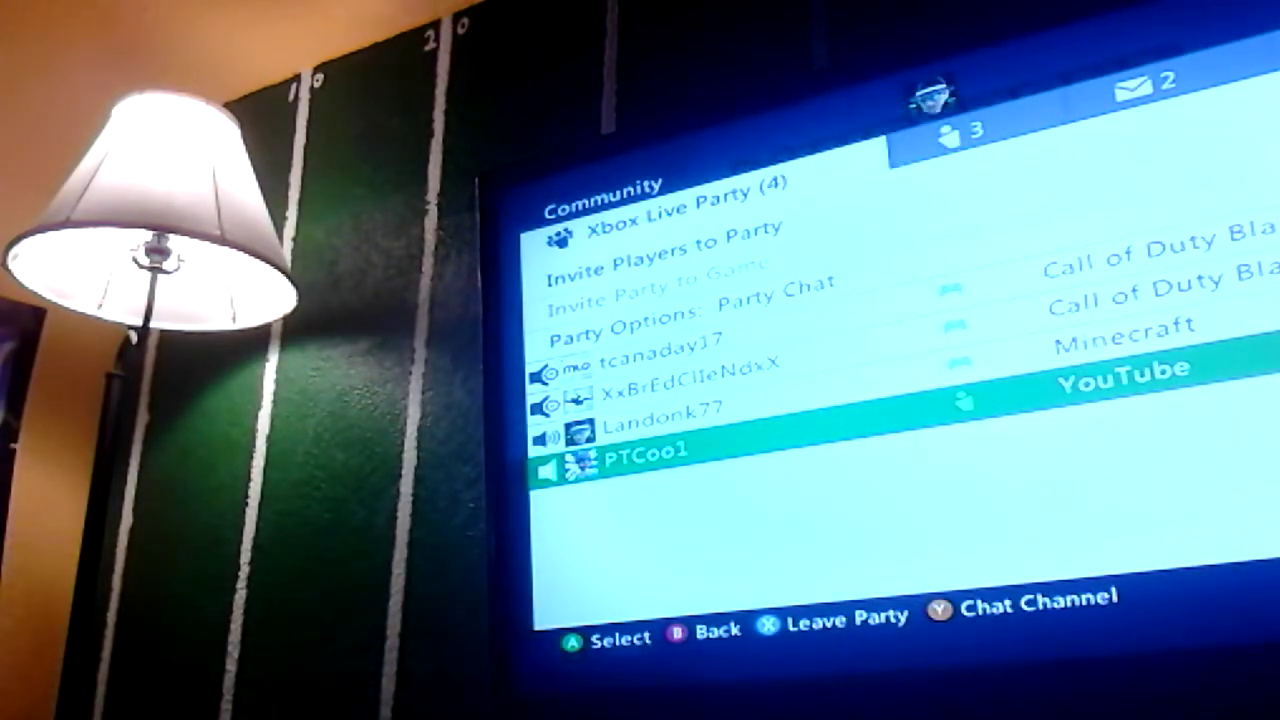
pyautogui.press('Escape')
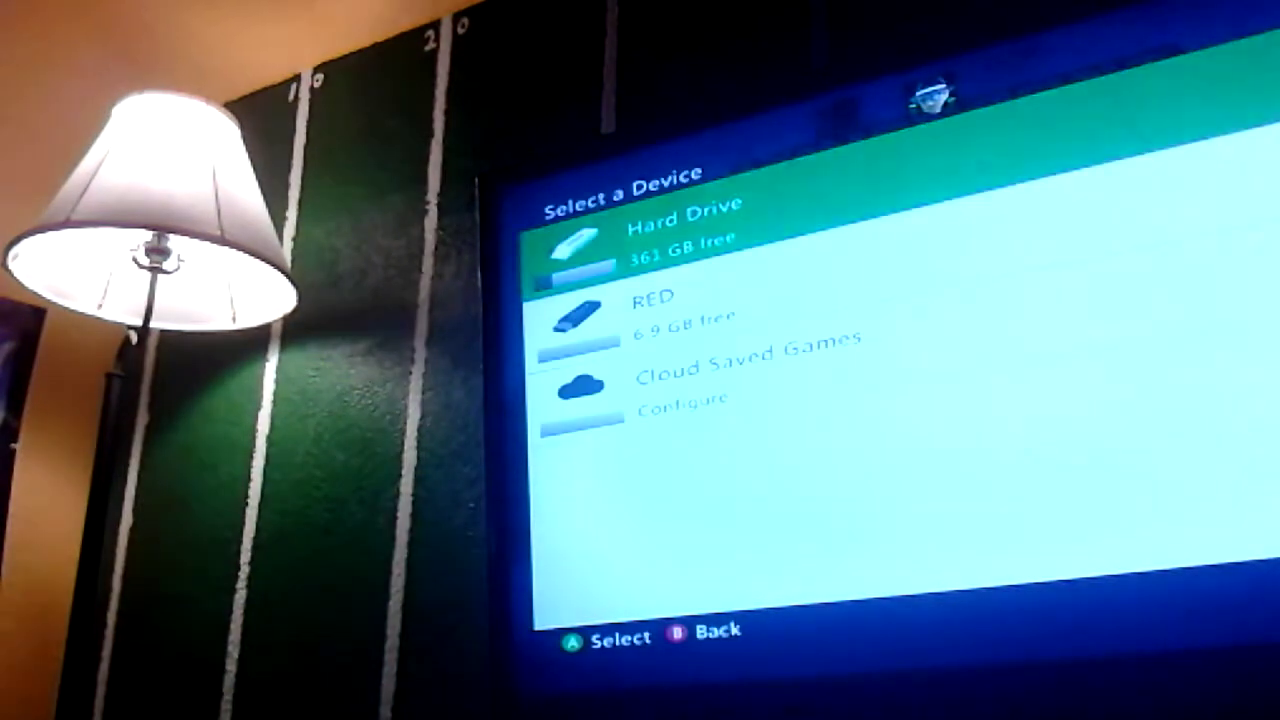
# Use hard drive saves, glance at the Join tab, and scroll the saved worlds.
pyautogui.press('Return')
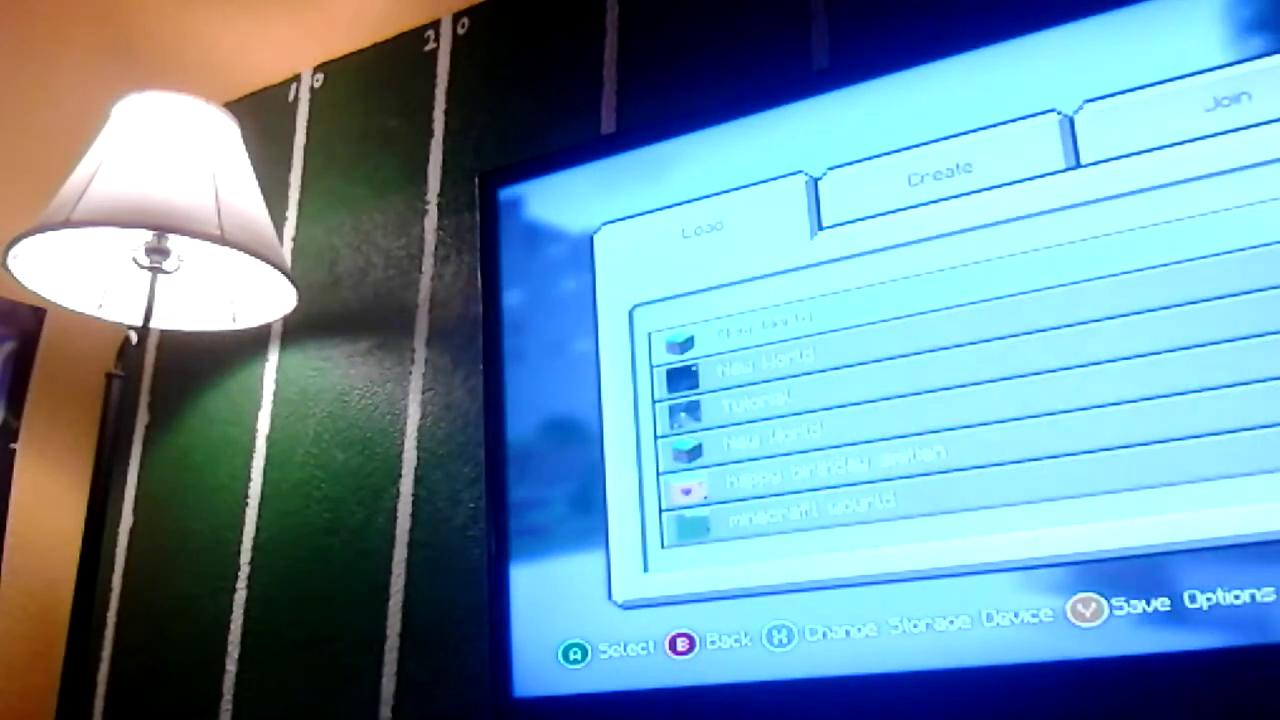
pyautogui.press('Right')
pyautogui.press('Right')
pyautogui.press('Left')
pyautogui.press('Left')
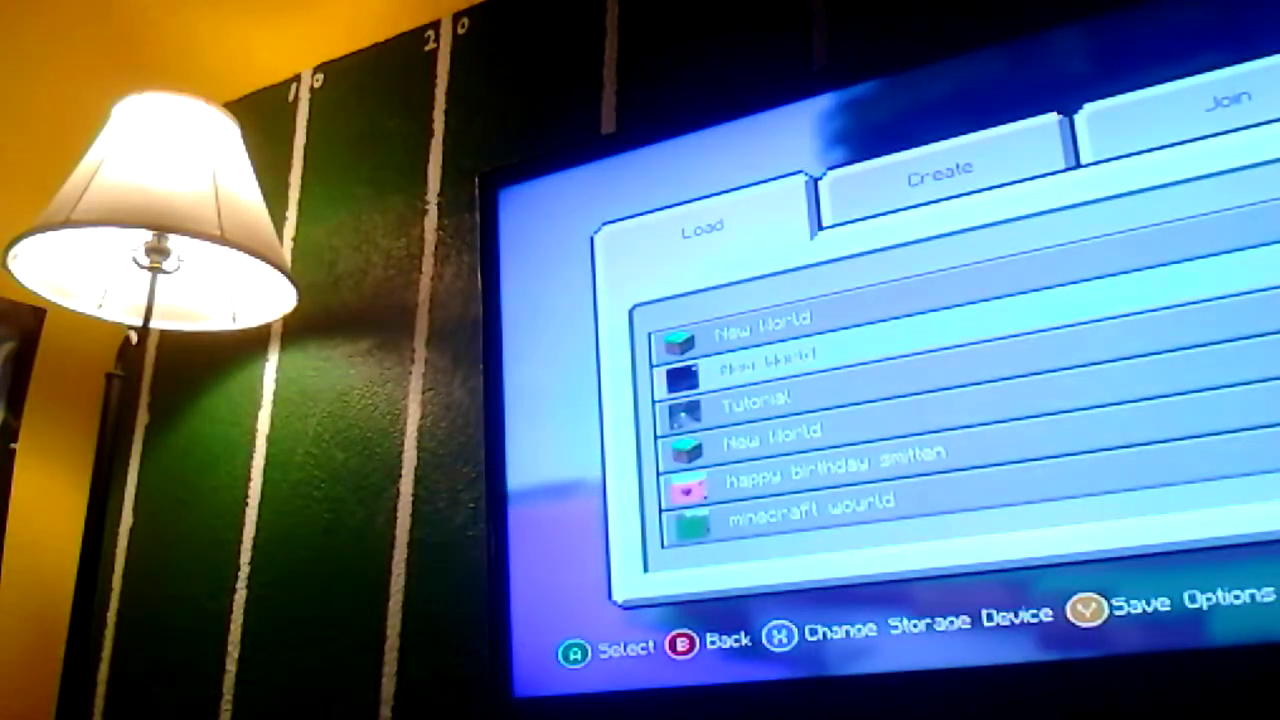
pyautogui.press('Down')
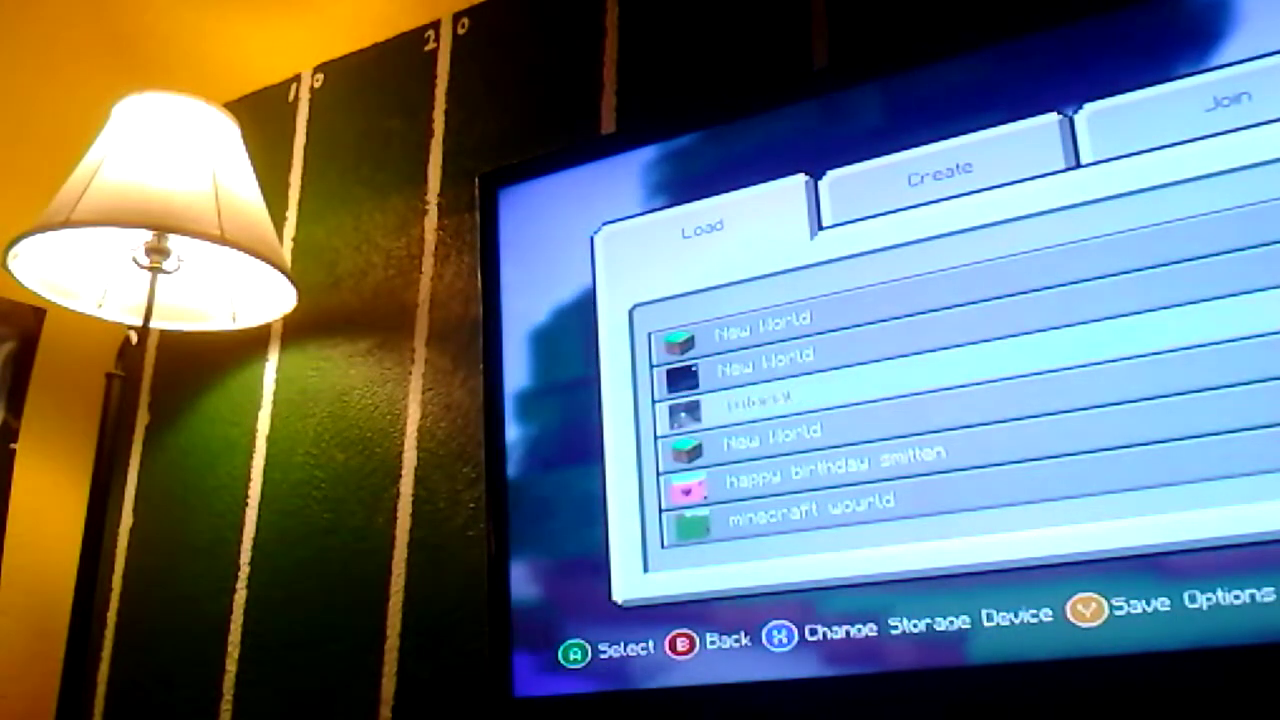
pyautogui.press('Down')
pyautogui.press('Down')
pyautogui.press('Down')
pyautogui.press('Down')
pyautogui.press('Up')
pyautogui.press('Up')
pyautogui.press('Up')
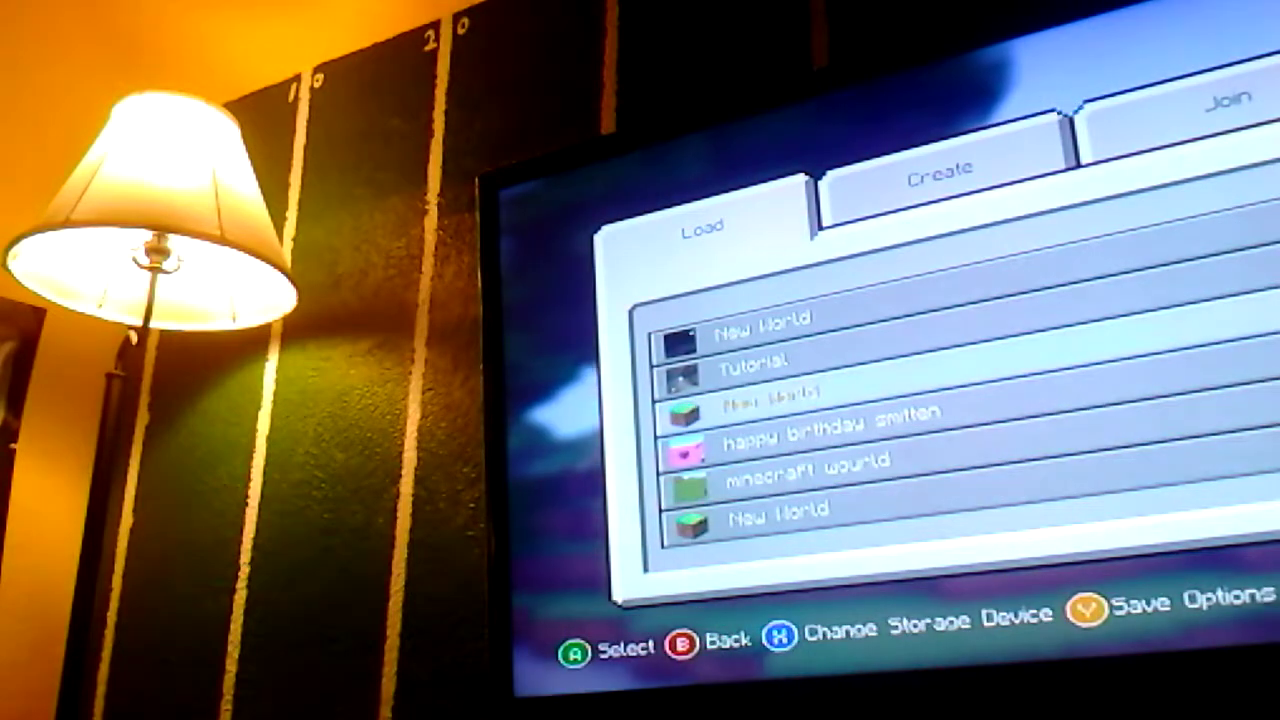
pyautogui.press('Up')
pyautogui.press('Up')
pyautogui.press('Up')
pyautogui.press('Down')
pyautogui.press('Down')
pyautogui.press('Down')
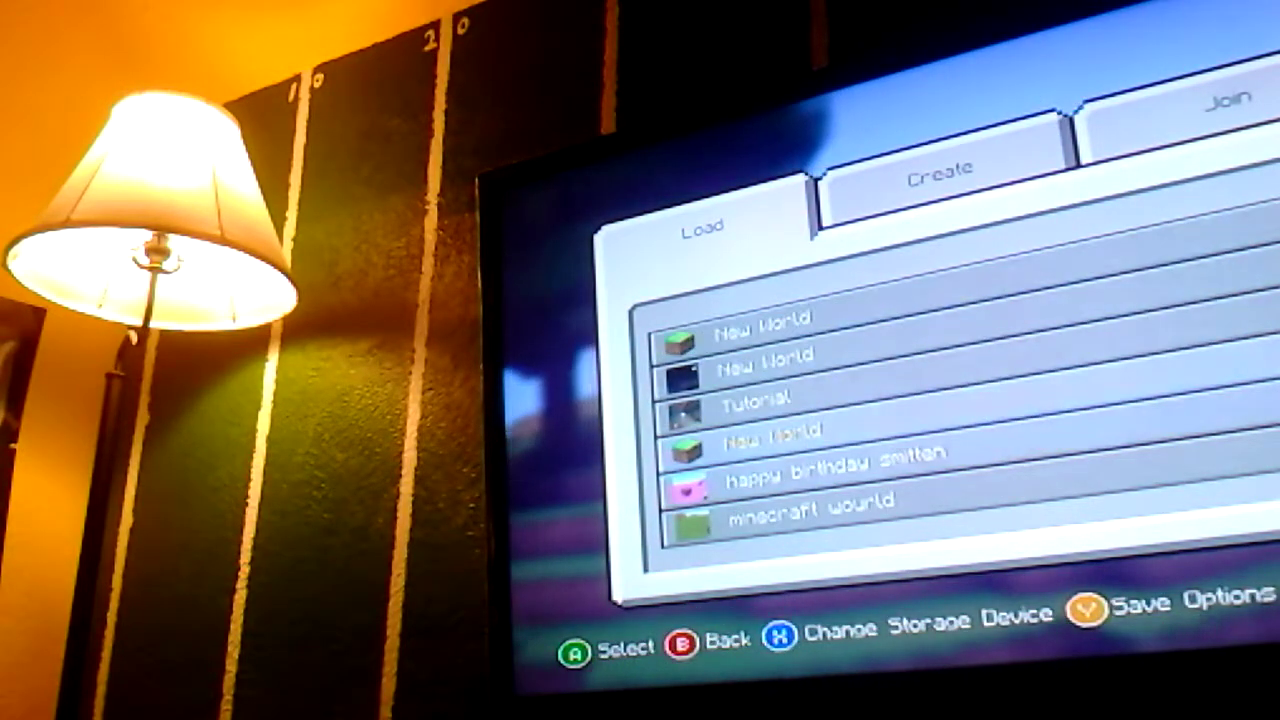
pyautogui.press('Up')
pyautogui.press('Up')
pyautogui.press('Up')
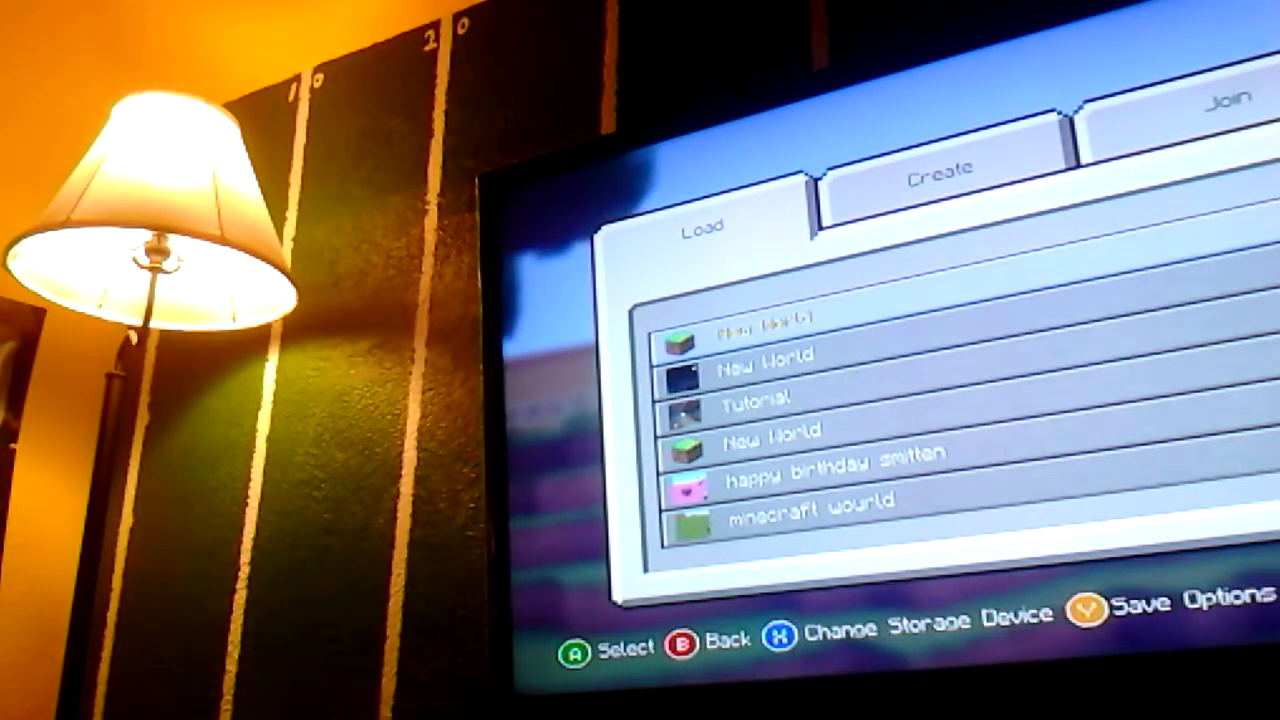
# Highlight the second saved world, peek at Join again, and bring up the Xbox Guide.
pyautogui.press('Down')
pyautogui.press('pageup')
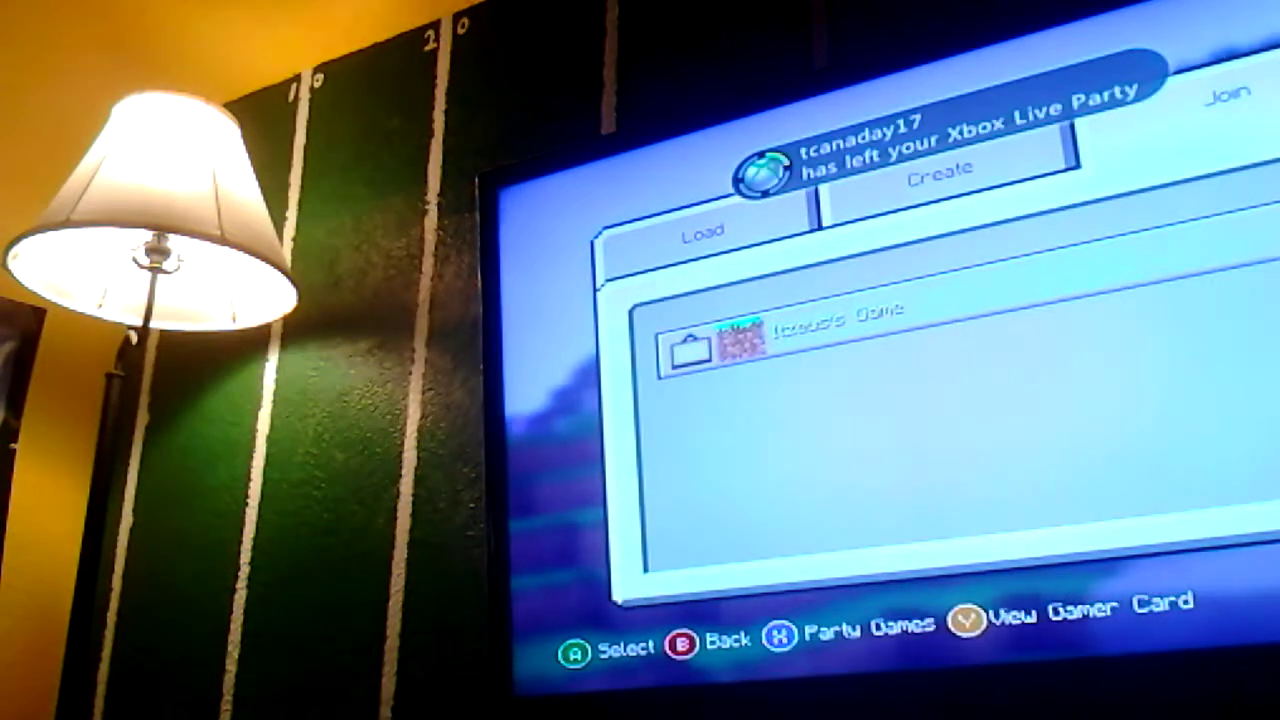
pyautogui.press('pagedown')
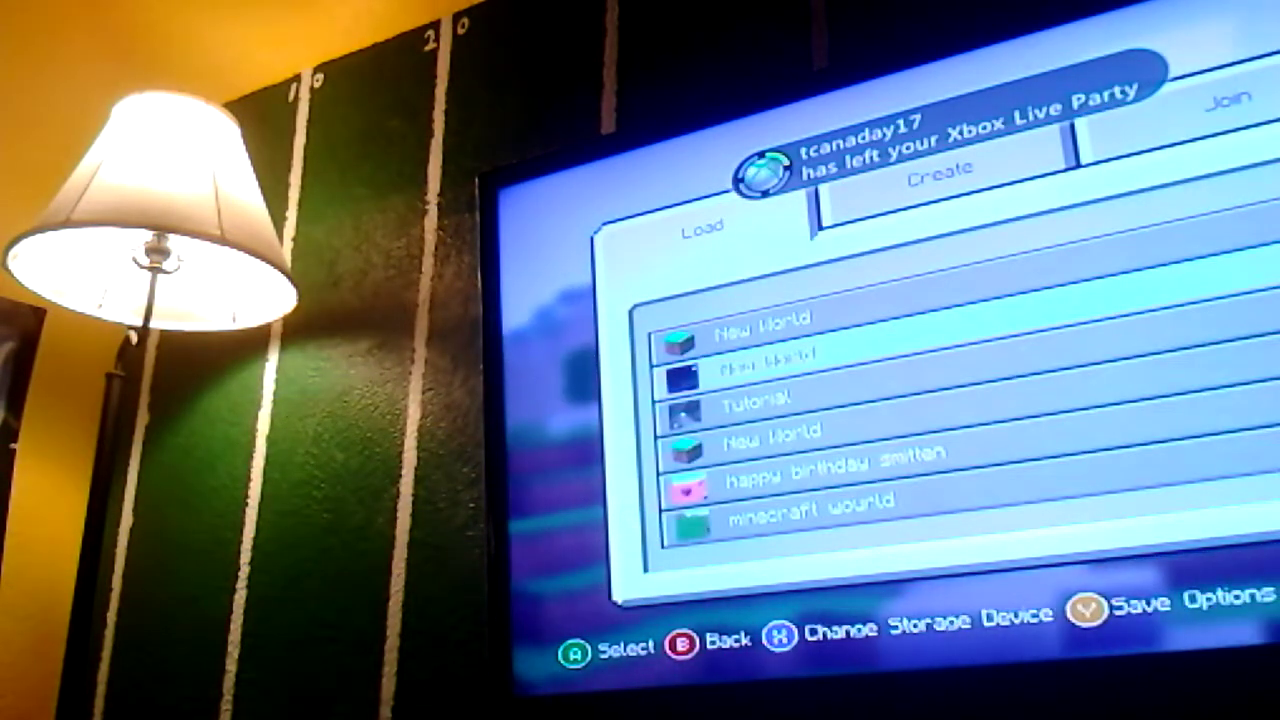
pyautogui.press('super')
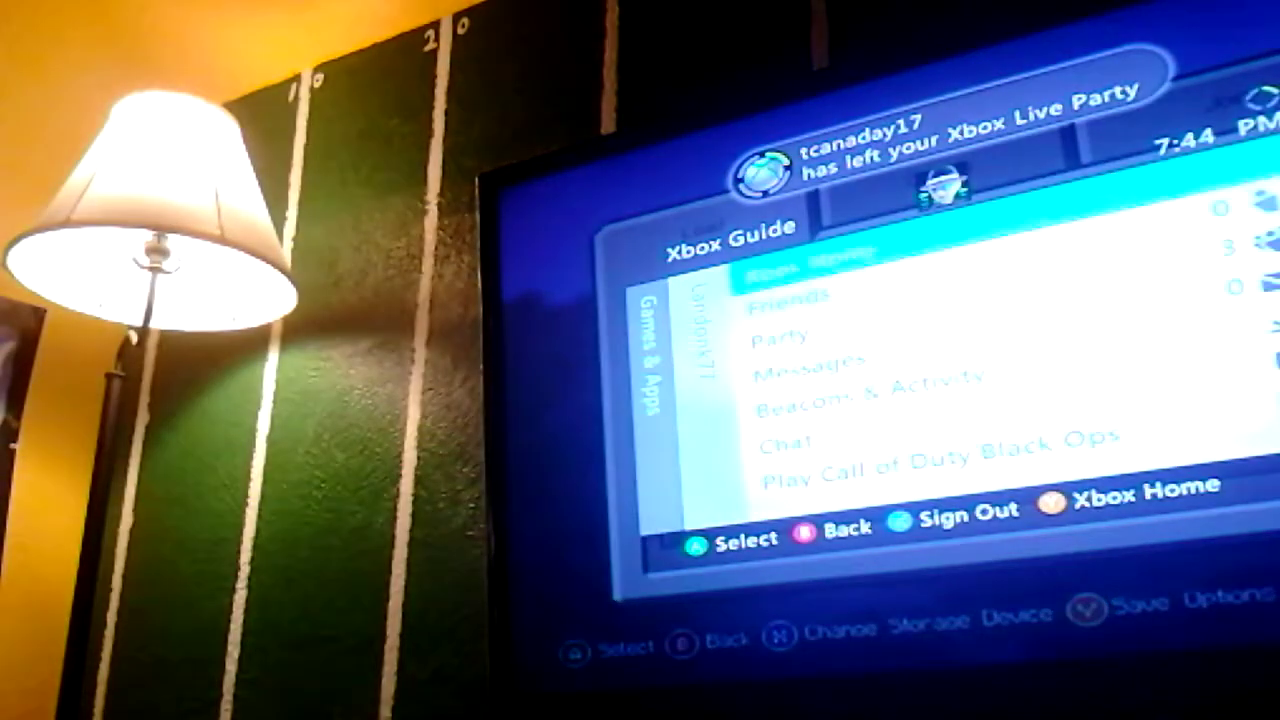
pyautogui.press('Down')
pyautogui.press('Down')
pyautogui.press('Return')
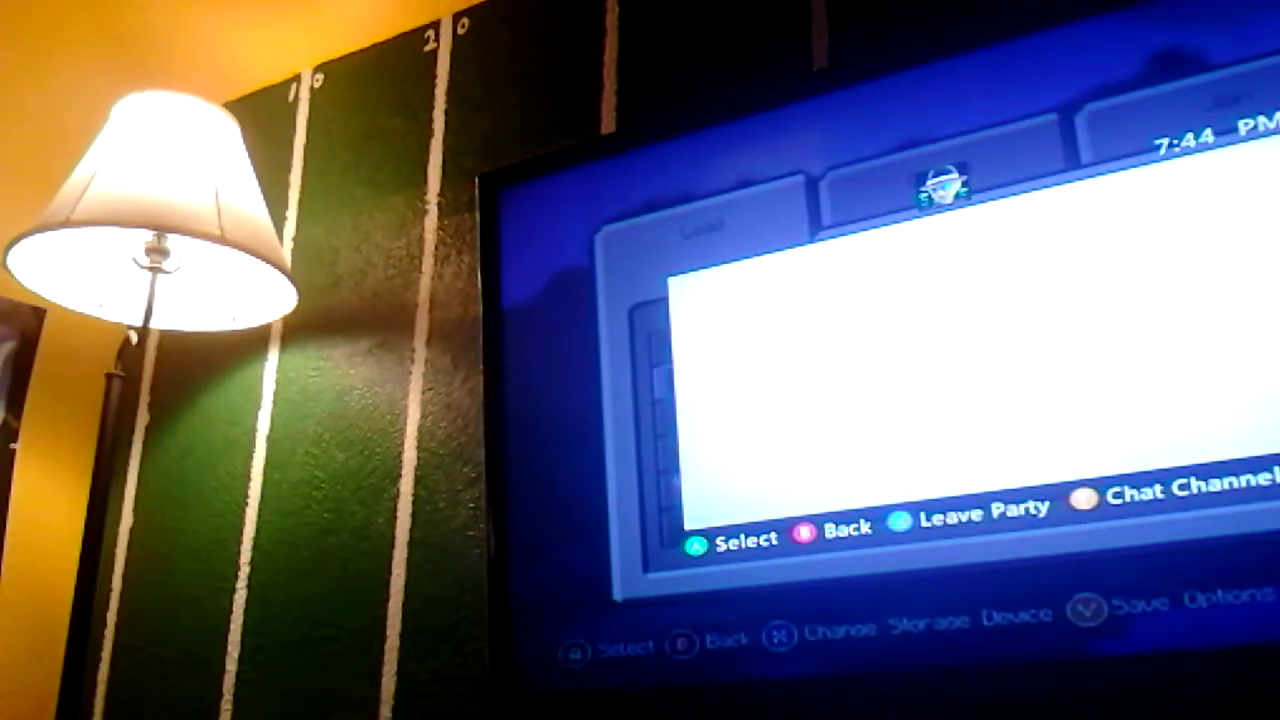
pyautogui.press('Down')
pyautogui.press('Down')
pyautogui.press('Down')
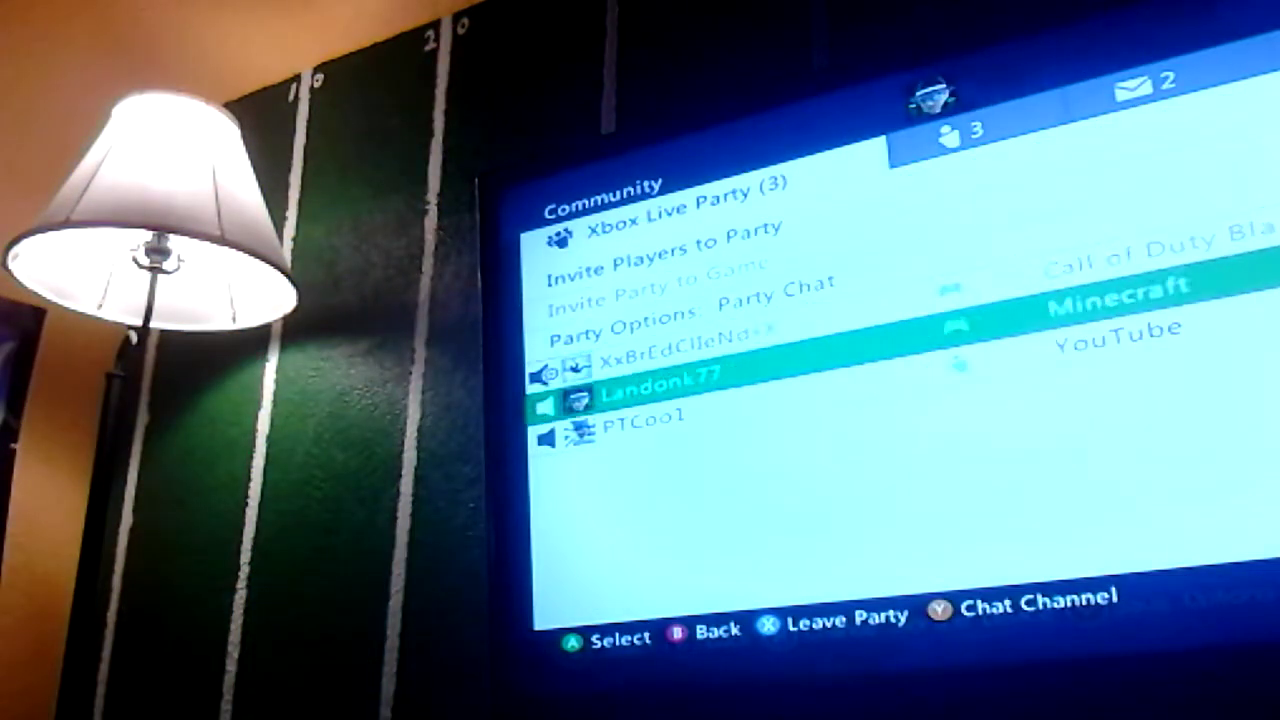
pyautogui.press('Down')
pyautogui.press('Return')
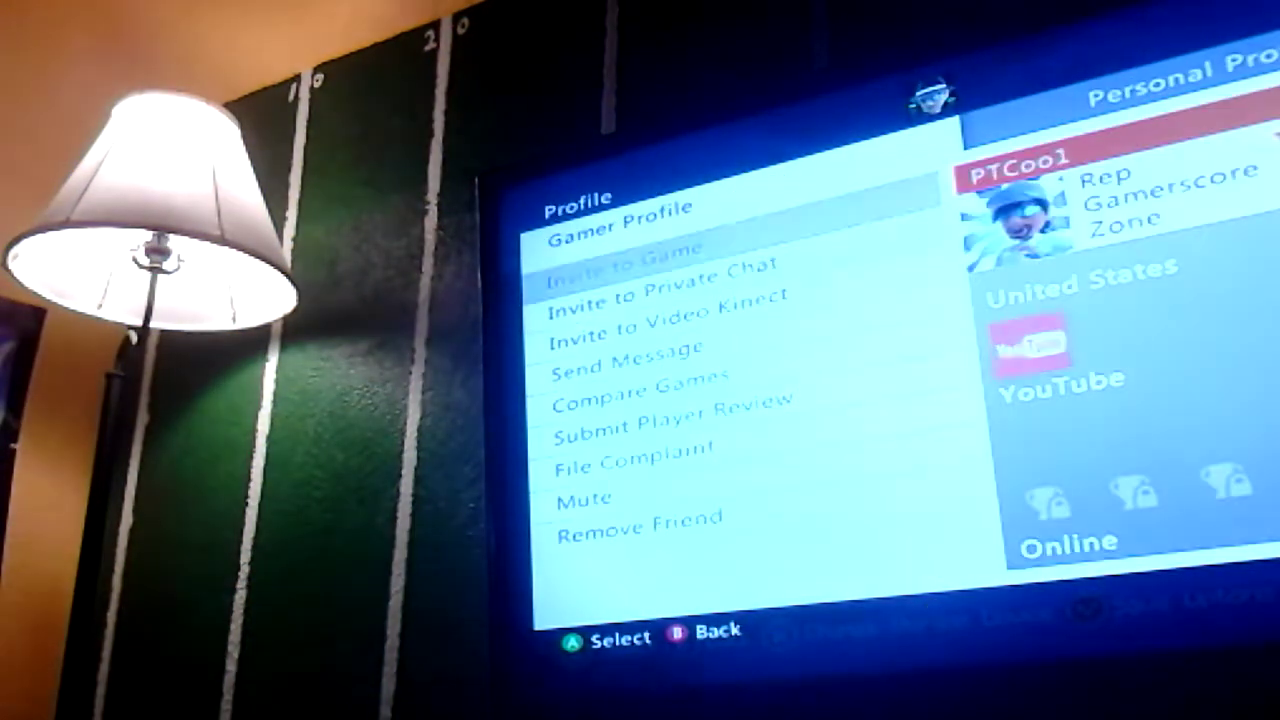
# Look over the profile options, then exit the Guide to the saved worlds list.
pyautogui.press('Down')
pyautogui.press('Up')
pyautogui.press('Escape')
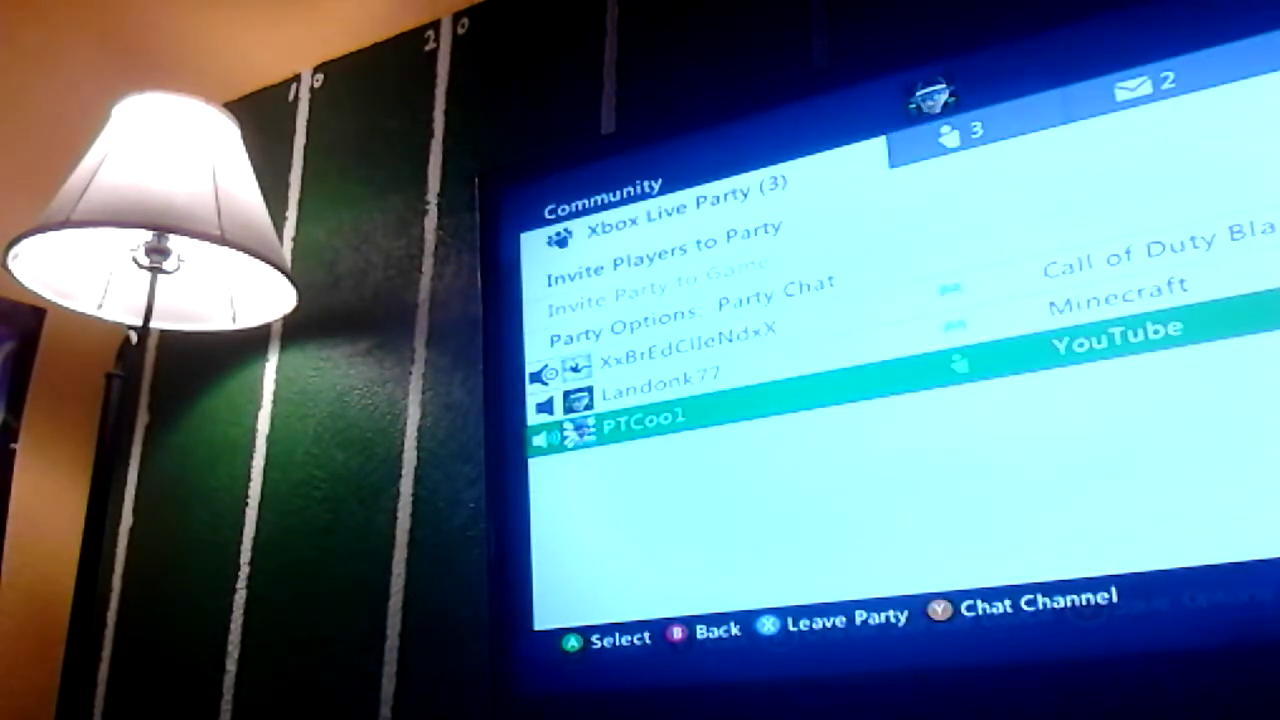
pyautogui.press('Escape')
pyautogui.press('Escape')
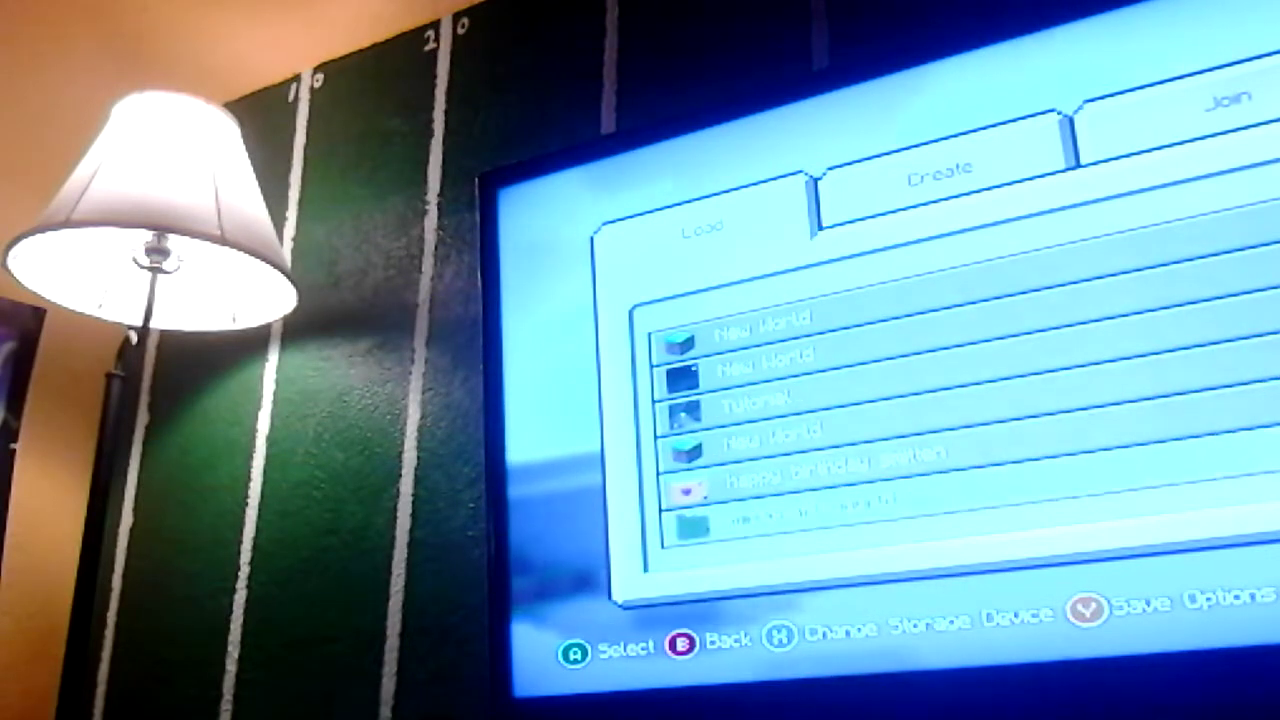
# Load 'happy birthday snitten' on Peaceful difficulty and open the nearby chest.
pyautogui.press('Return')
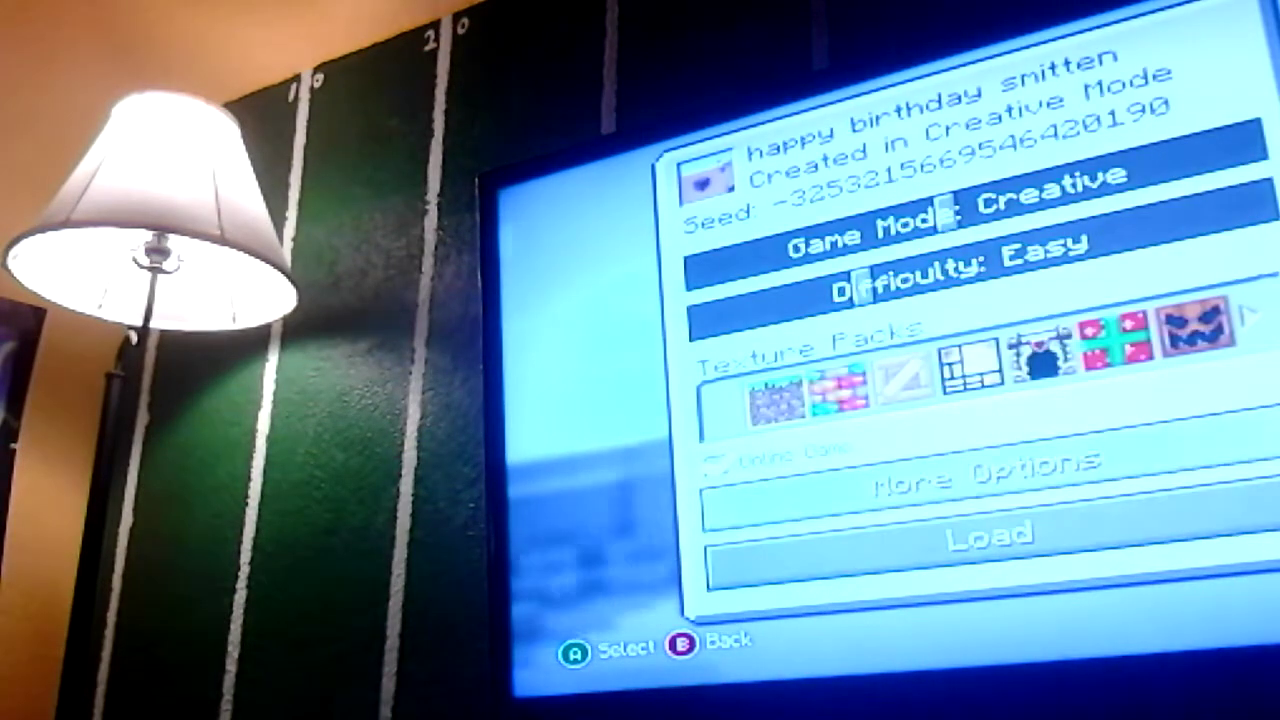
pyautogui.press('Left')
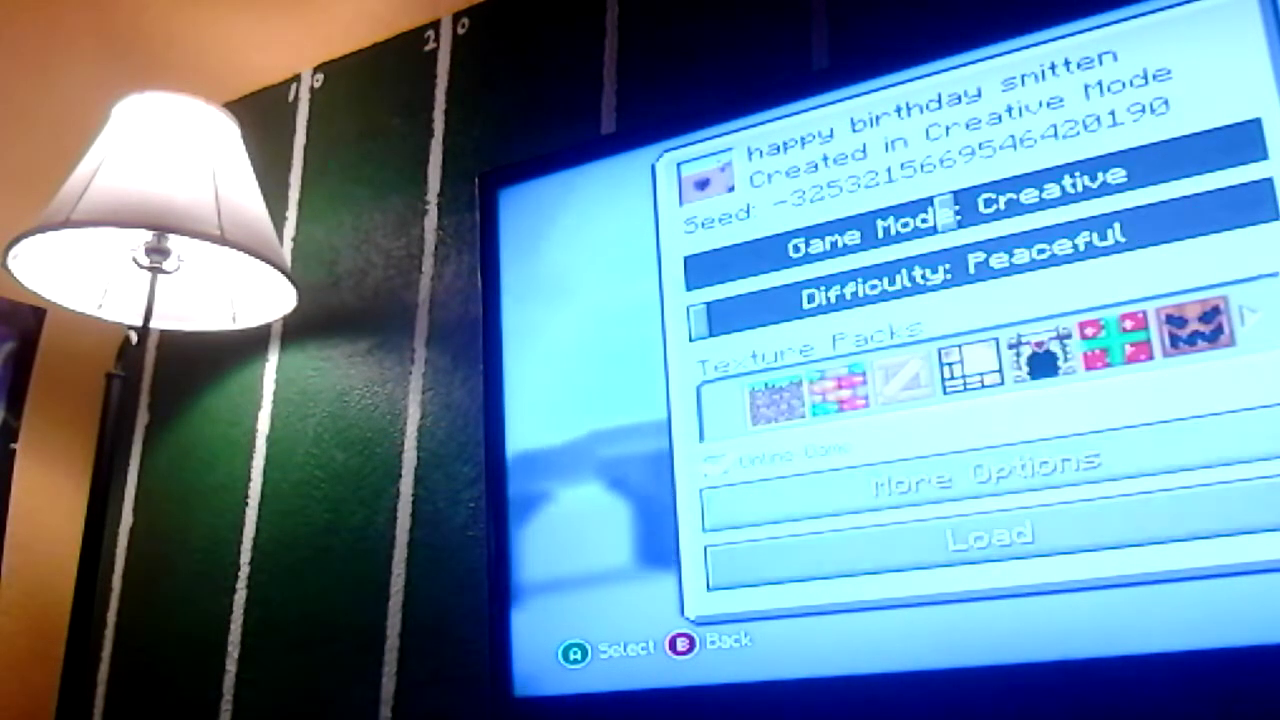
pyautogui.press('Down')
pyautogui.press('Down')
pyautogui.press('Down')
pyautogui.press('Return')
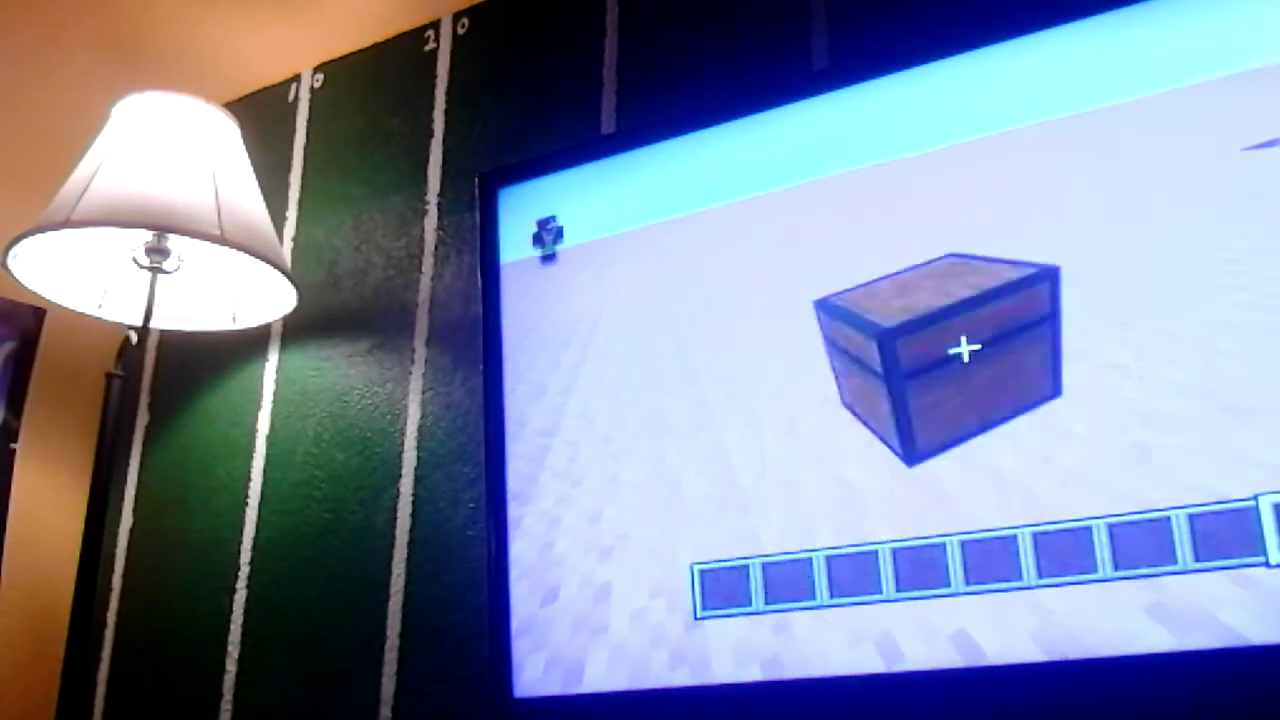
pyautogui.rightClick(965, 349)
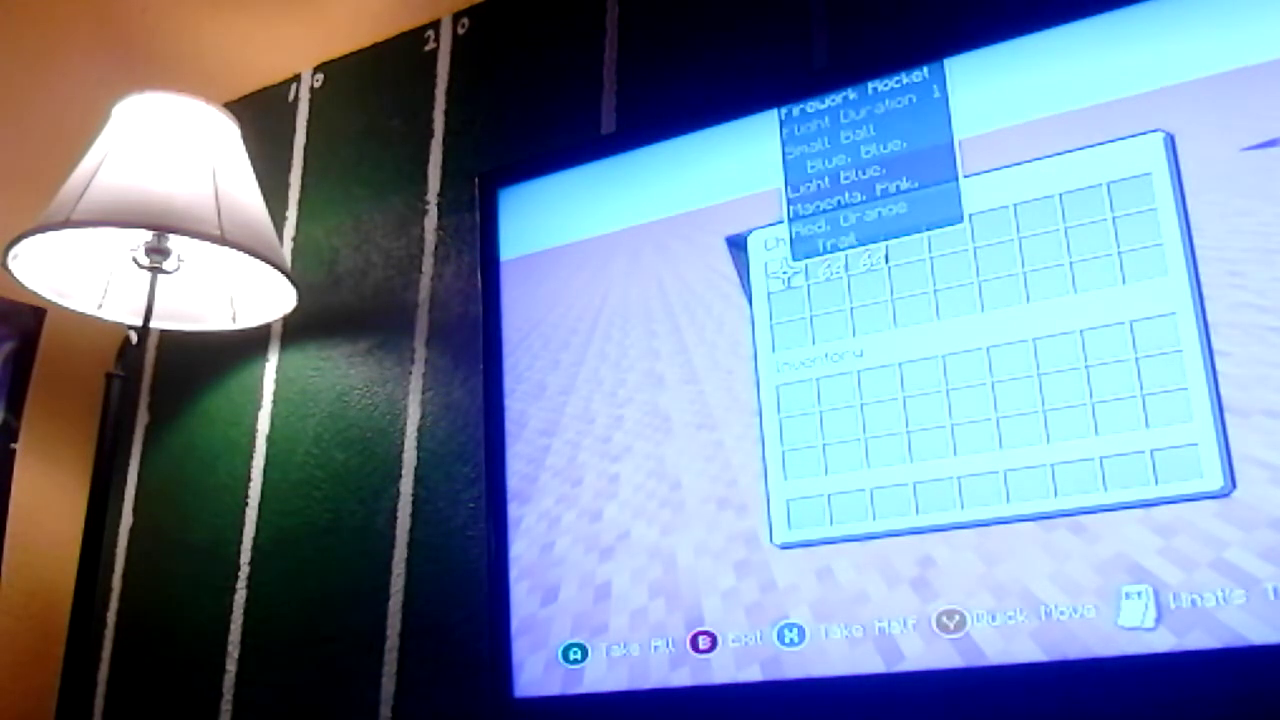
# Take the firework rockets from the chest, close it, and bring up the Xbox Guide.
pyautogui.keyDown('shift'); pyautogui.click(785, 268); pyautogui.keyUp('shift')
pyautogui.press('Escape')
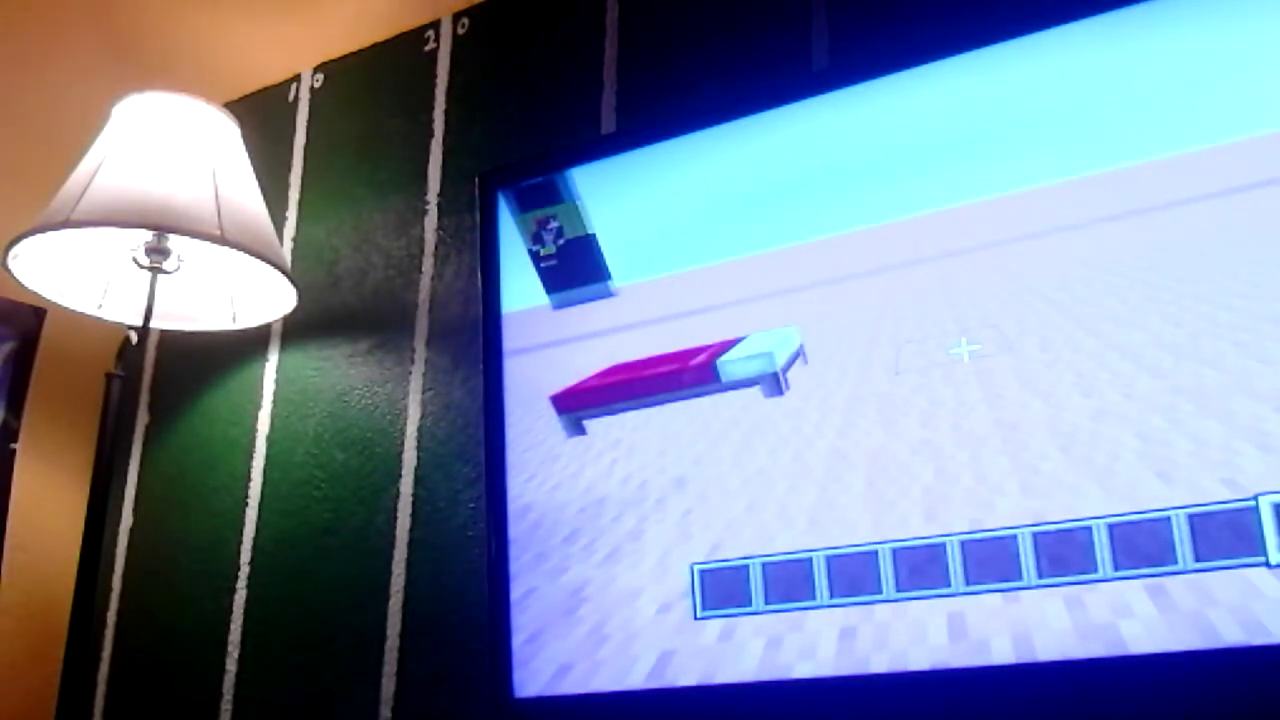
pyautogui.press('super')
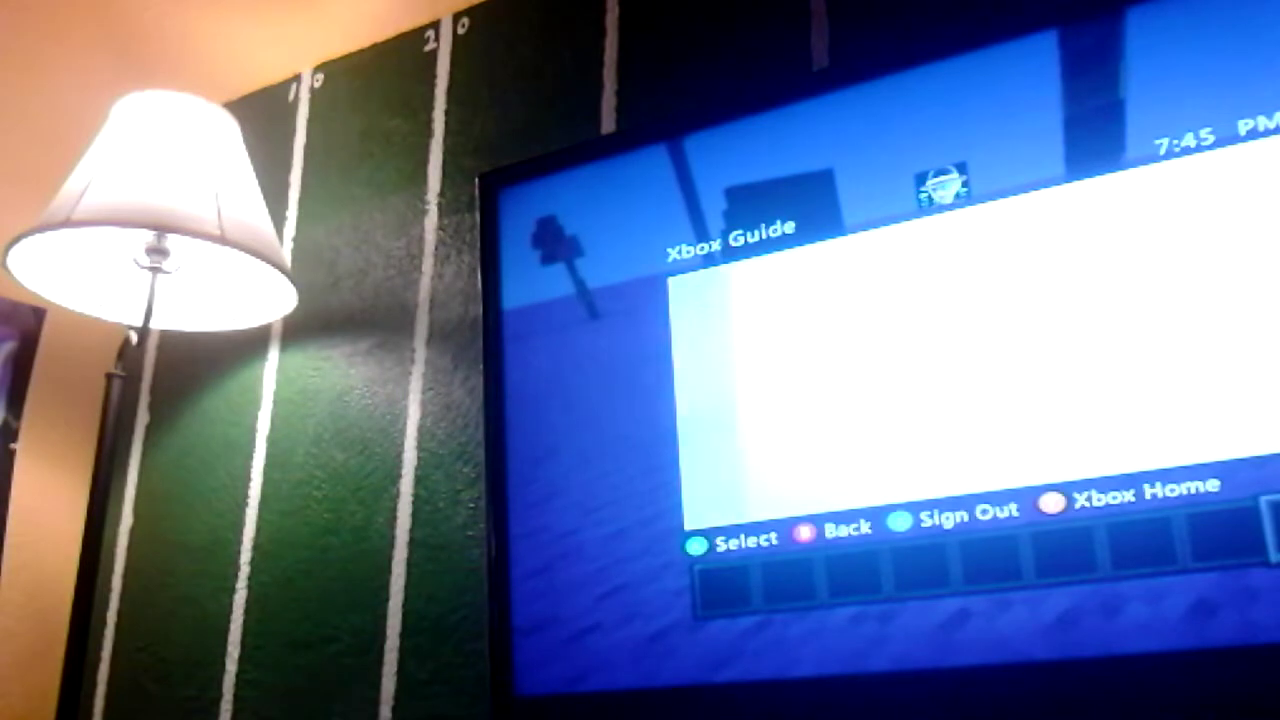
pyautogui.press('Down')
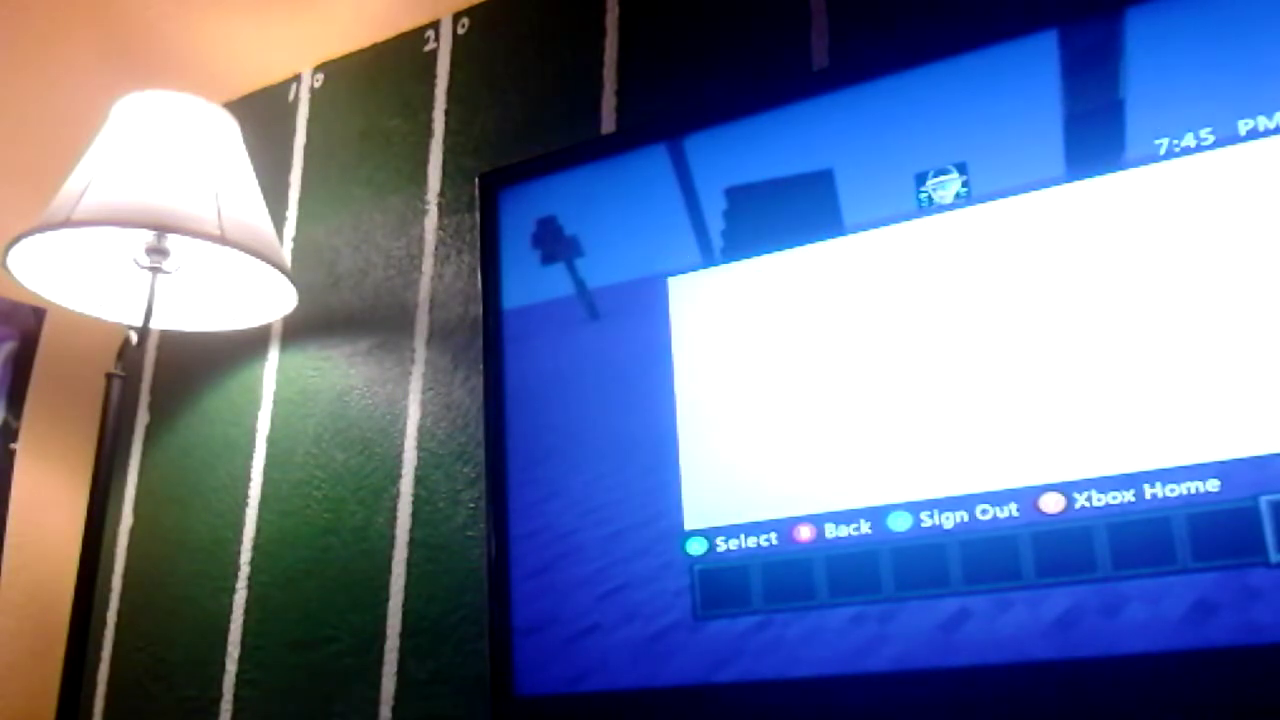
pyautogui.press('Down')
pyautogui.press('Down')
pyautogui.press('Down')
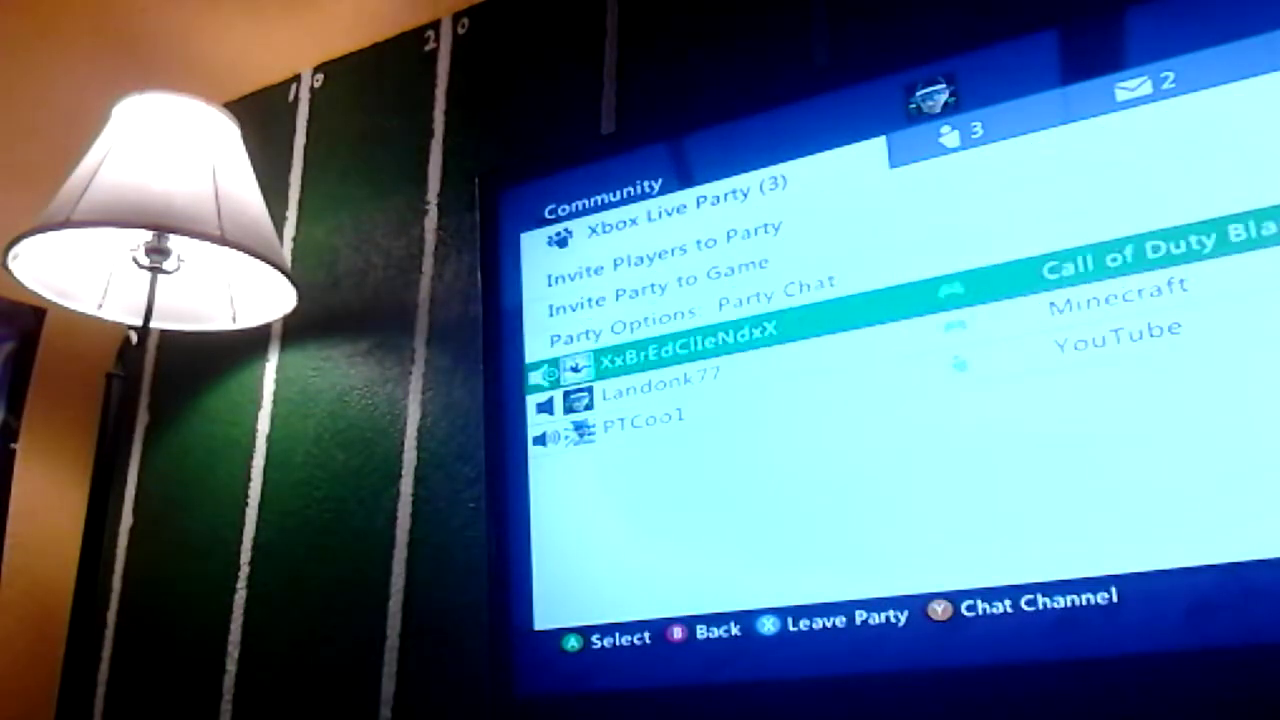
pyautogui.press('Down')
pyautogui.press('Down')
pyautogui.press('Return')
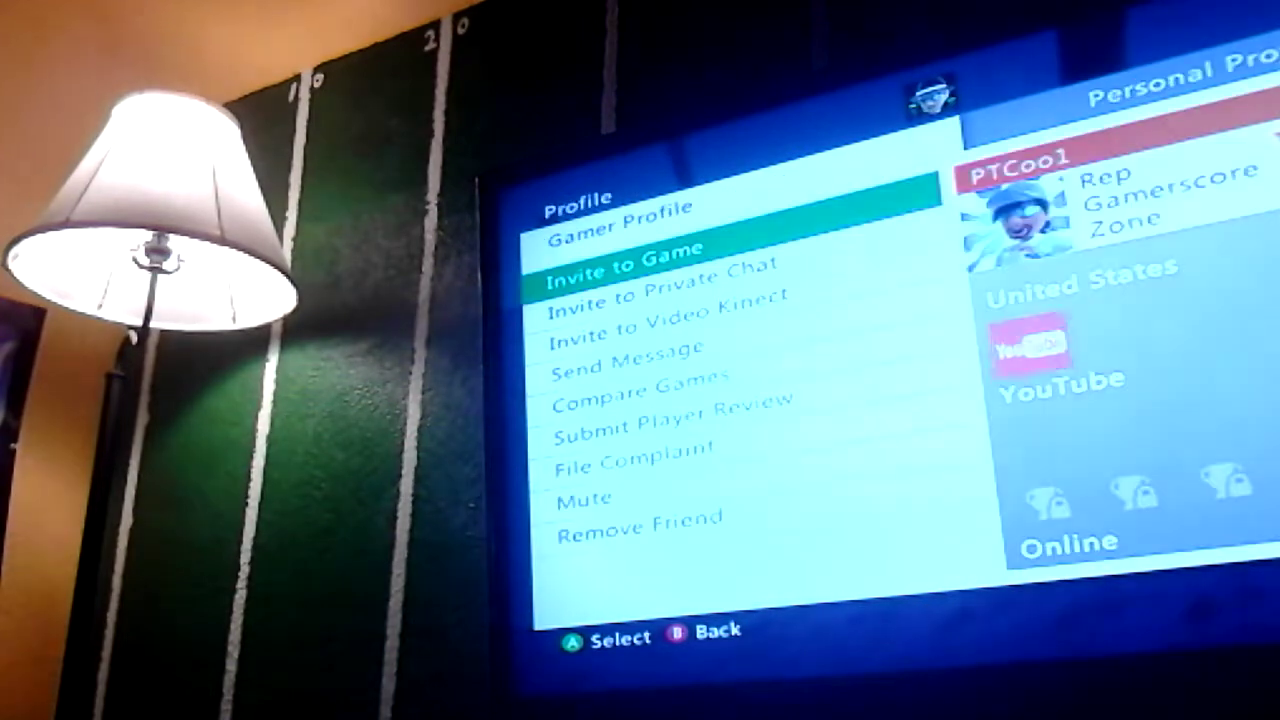
pyautogui.press('Escape')
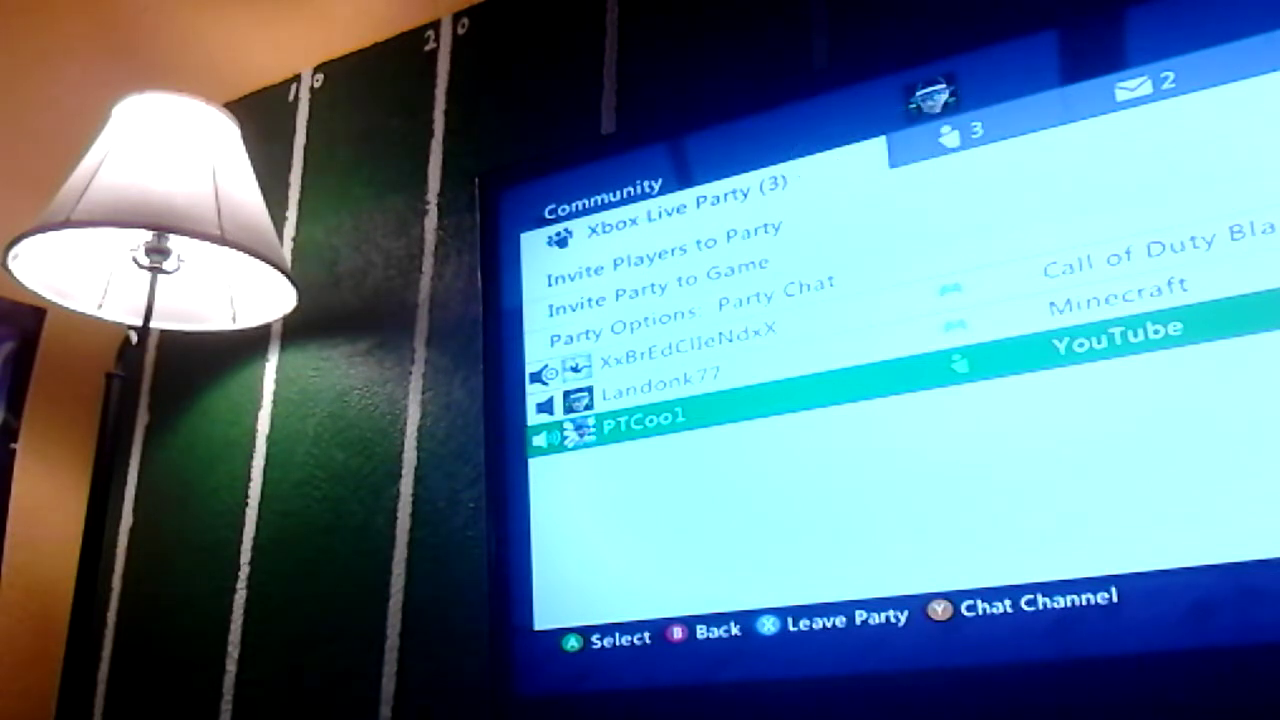
pyautogui.press('Return')
pyautogui.press('Return')
pyautogui.press('Escape')
pyautogui.press('Down')
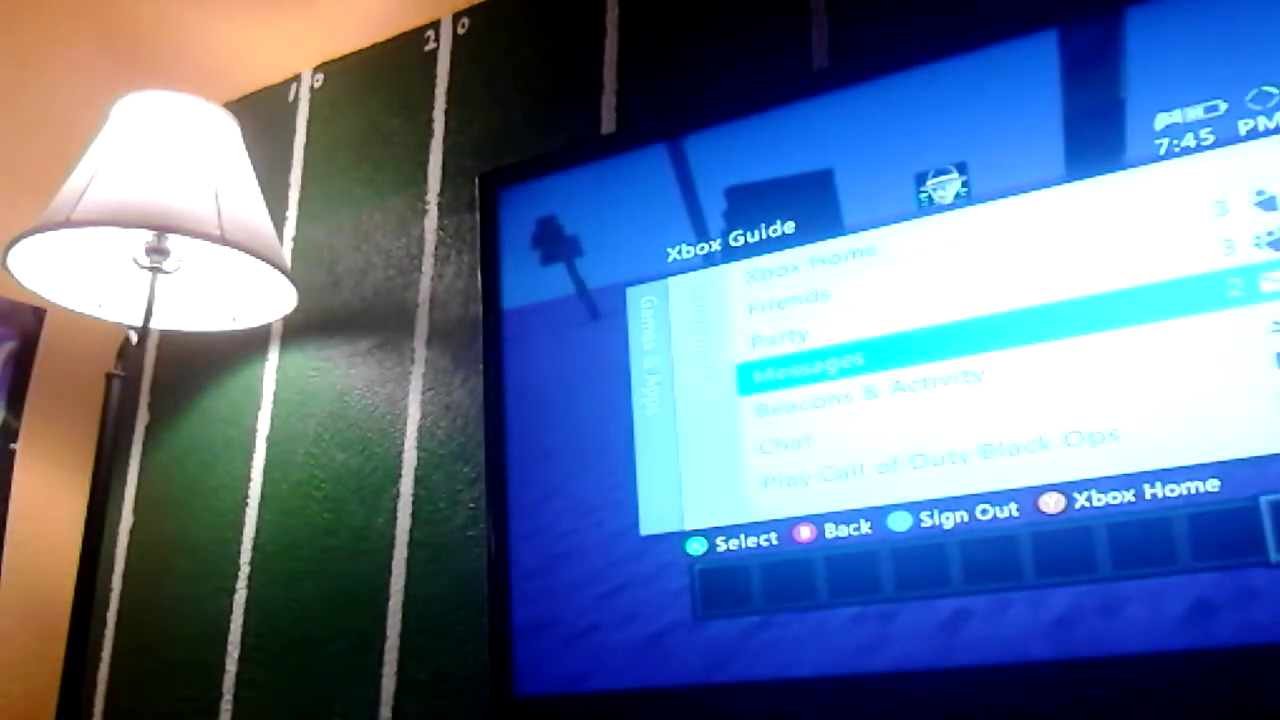
pyautogui.press('Return')
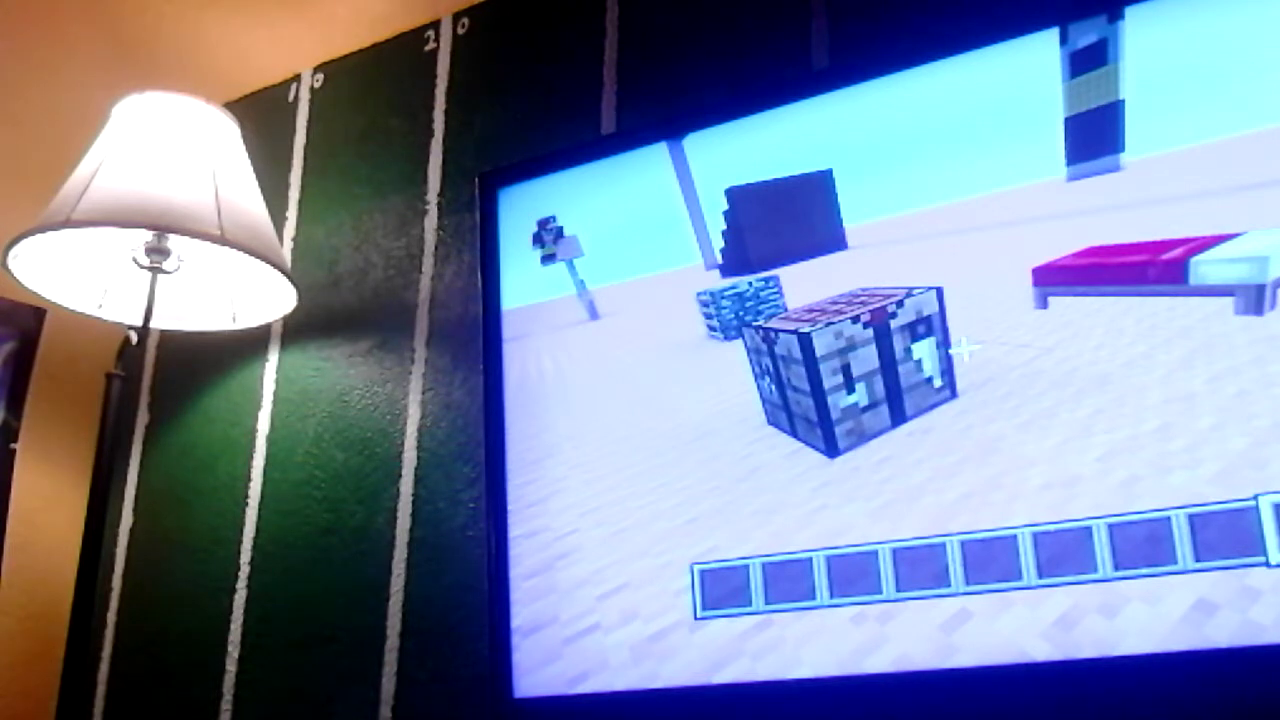
# Reopen the Xbox Guide over the Minecraft world.
pyautogui.press('super')
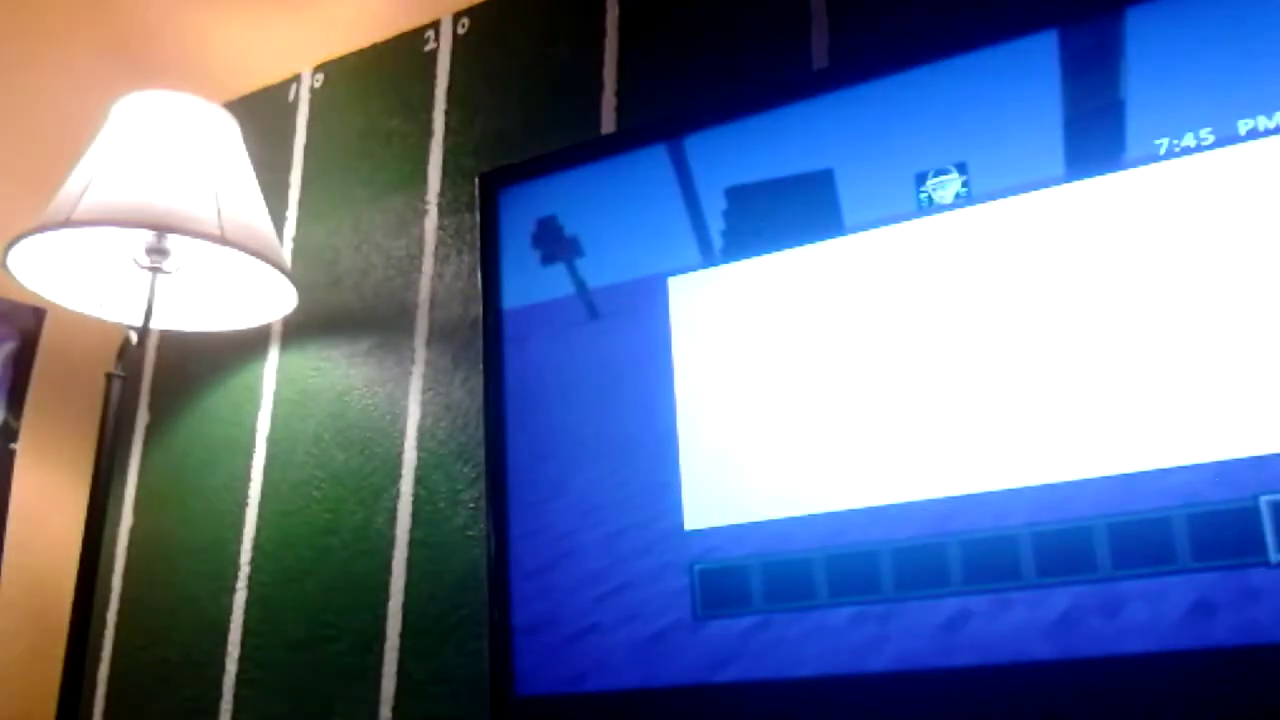
# Browse the Guide's party list and a party member's profile.
pyautogui.press('Down')
pyautogui.press('Return')
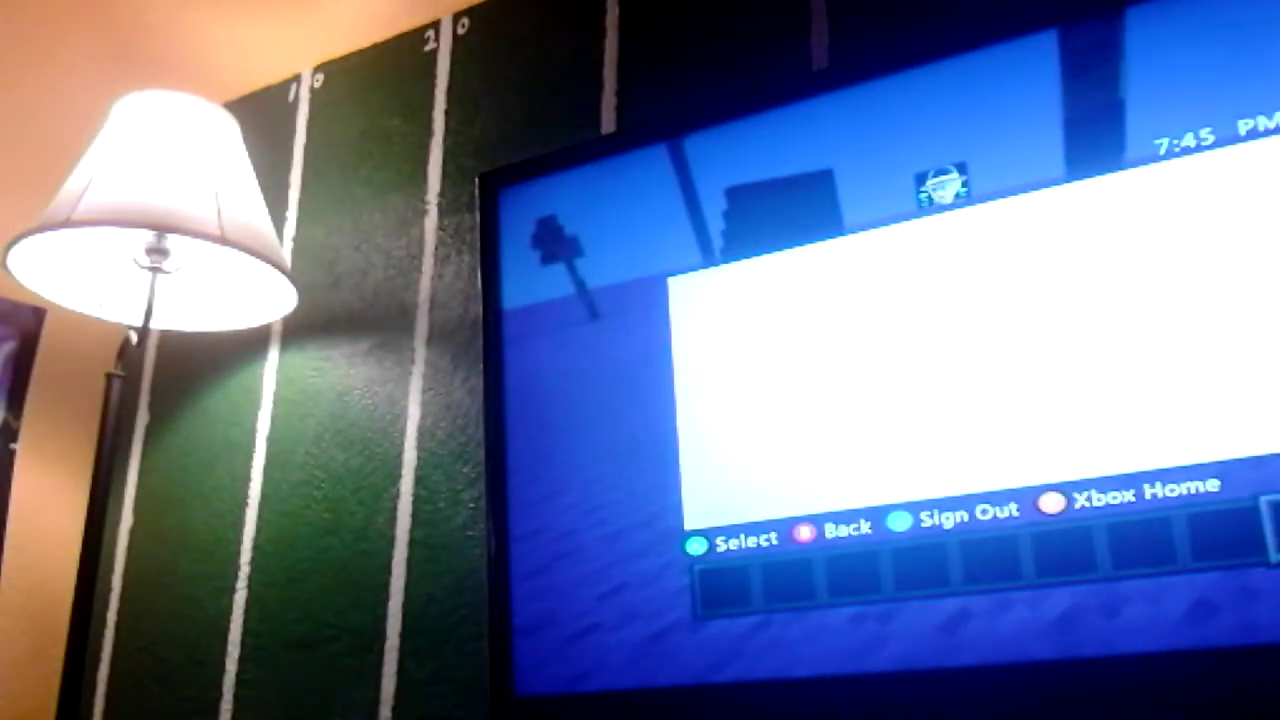
pyautogui.press('Down')
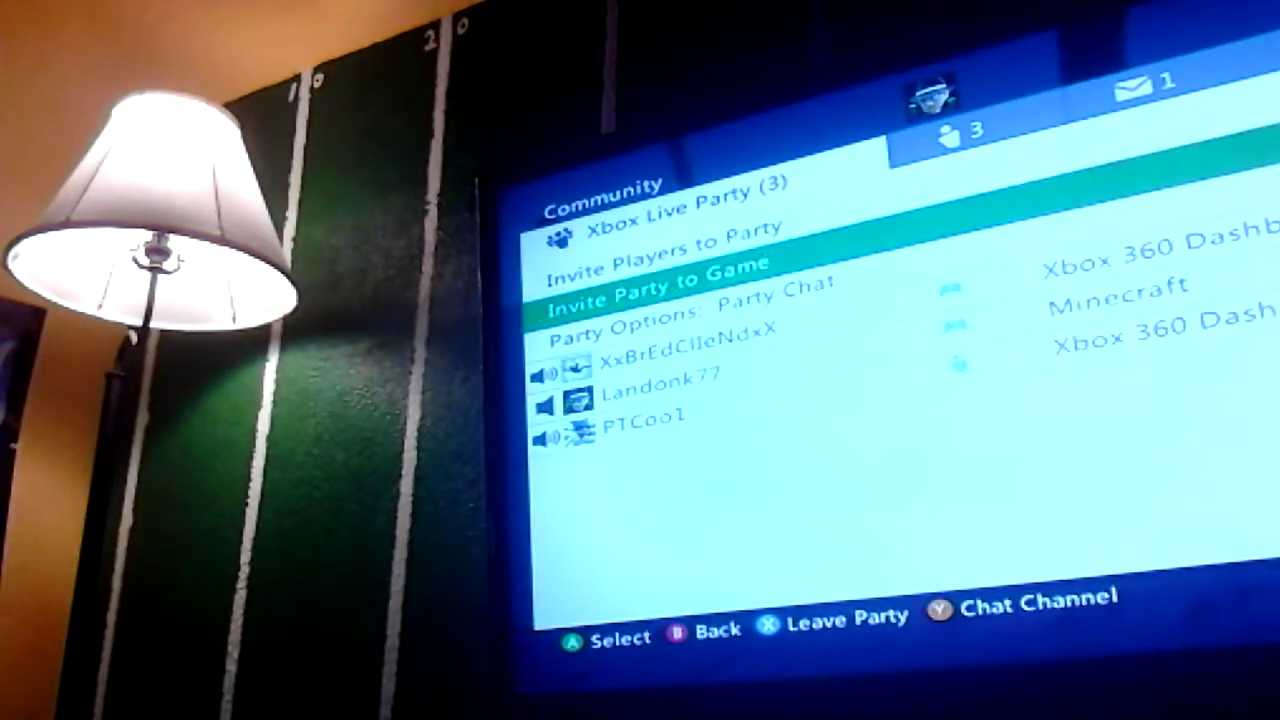
pyautogui.press('Down')
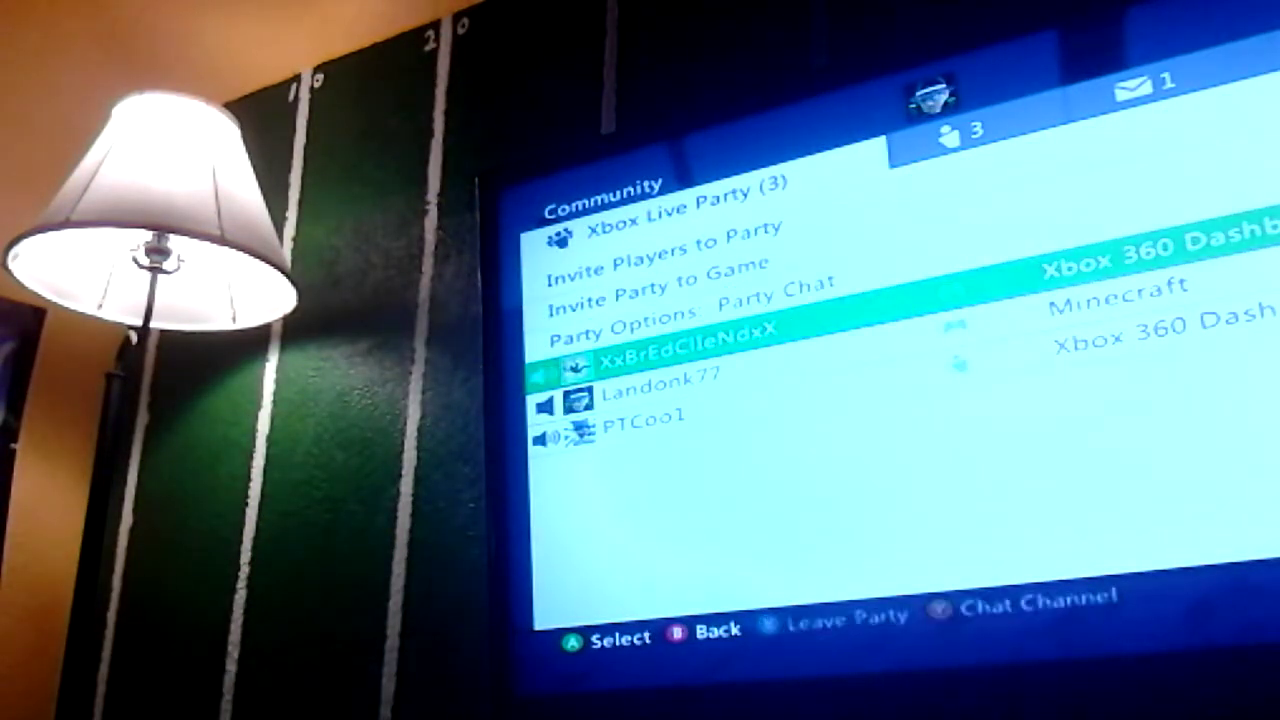
pyautogui.press('Return')
pyautogui.press('Escape')
pyautogui.press('Up')
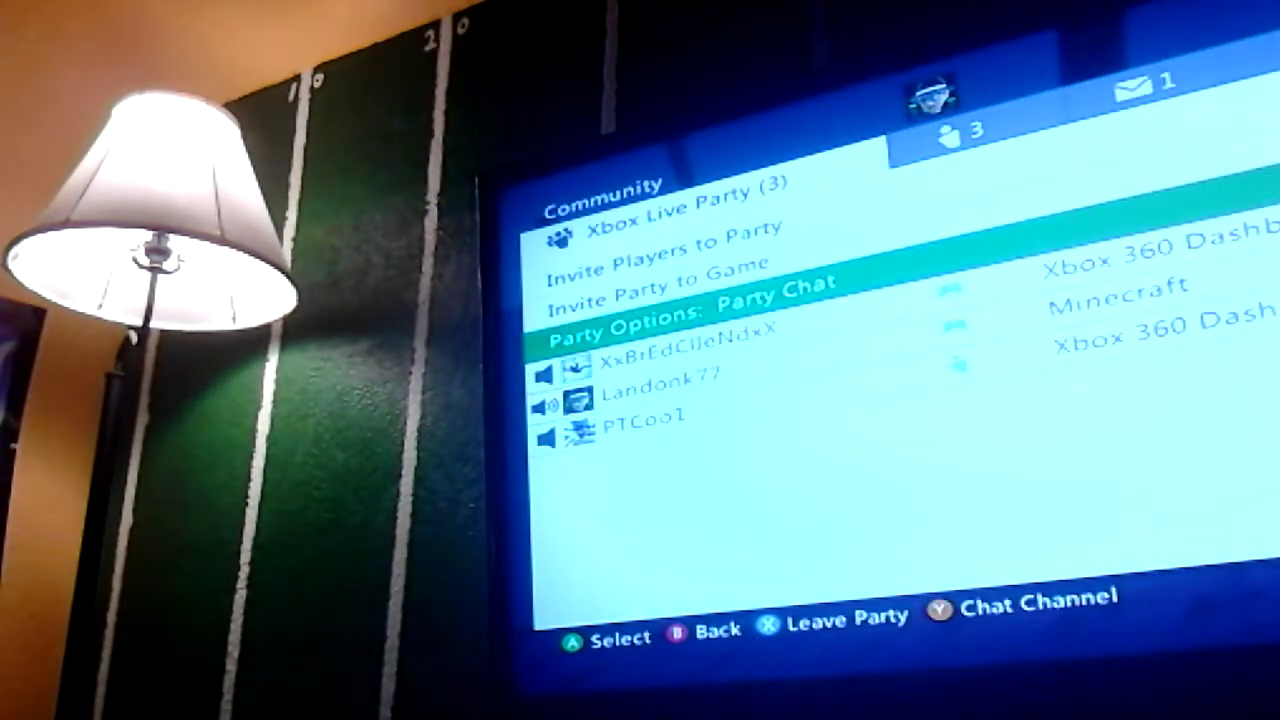
pyautogui.press('Down')
pyautogui.press('Down')
pyautogui.press('Down')
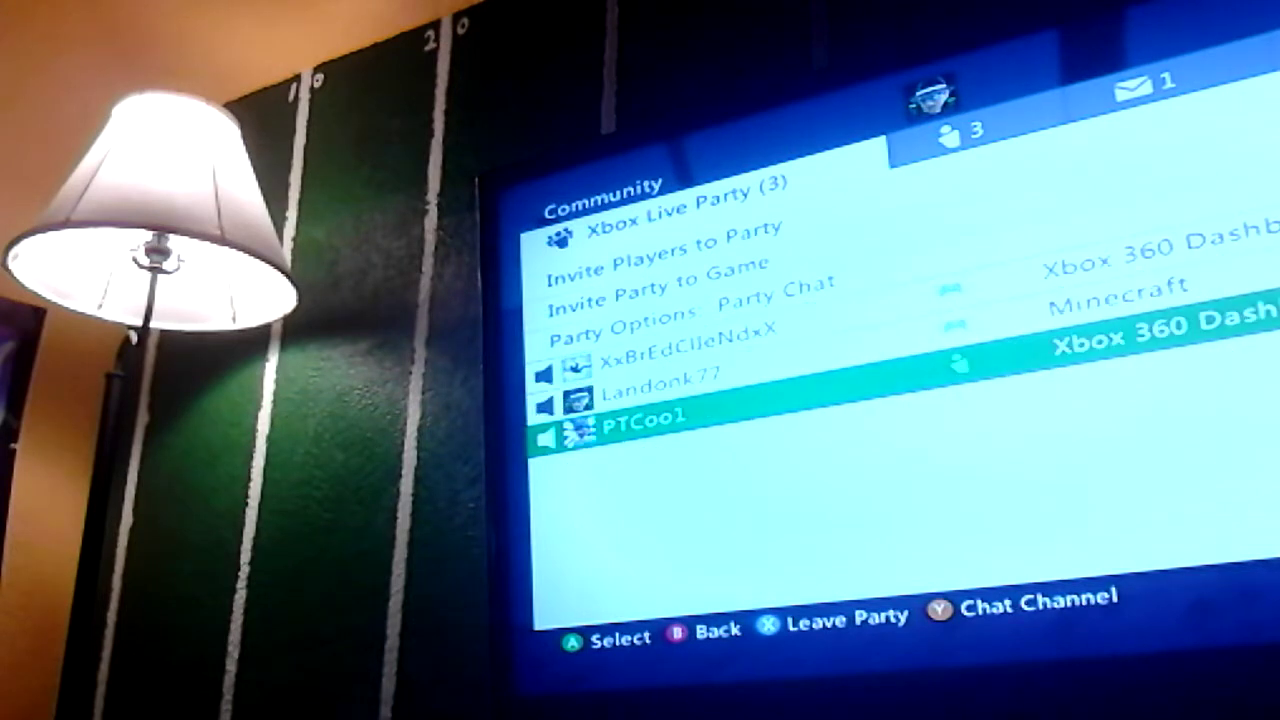
pyautogui.press('Up')
pyautogui.press('Up')
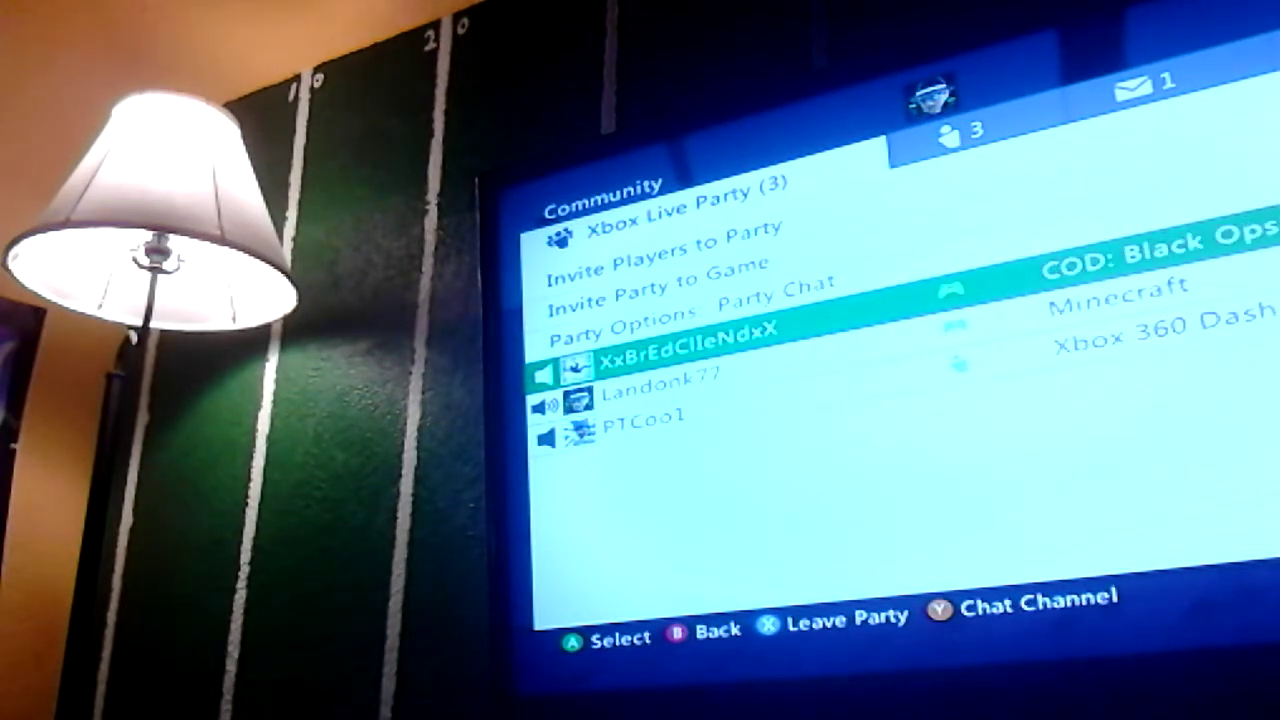
pyautogui.press('Up')
pyautogui.press('Down')
pyautogui.press('Down')
pyautogui.press('Down')
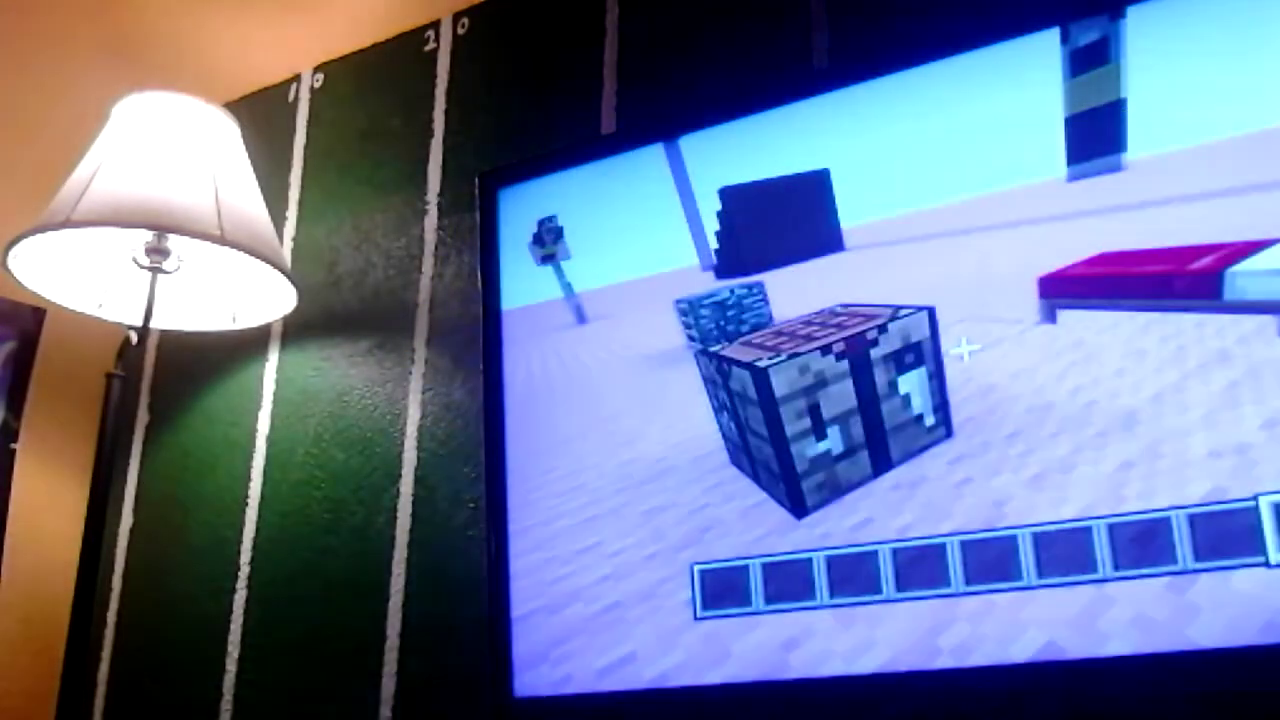
pyautogui.press('super')
pyautogui.press('Down')
pyautogui.press('Down')
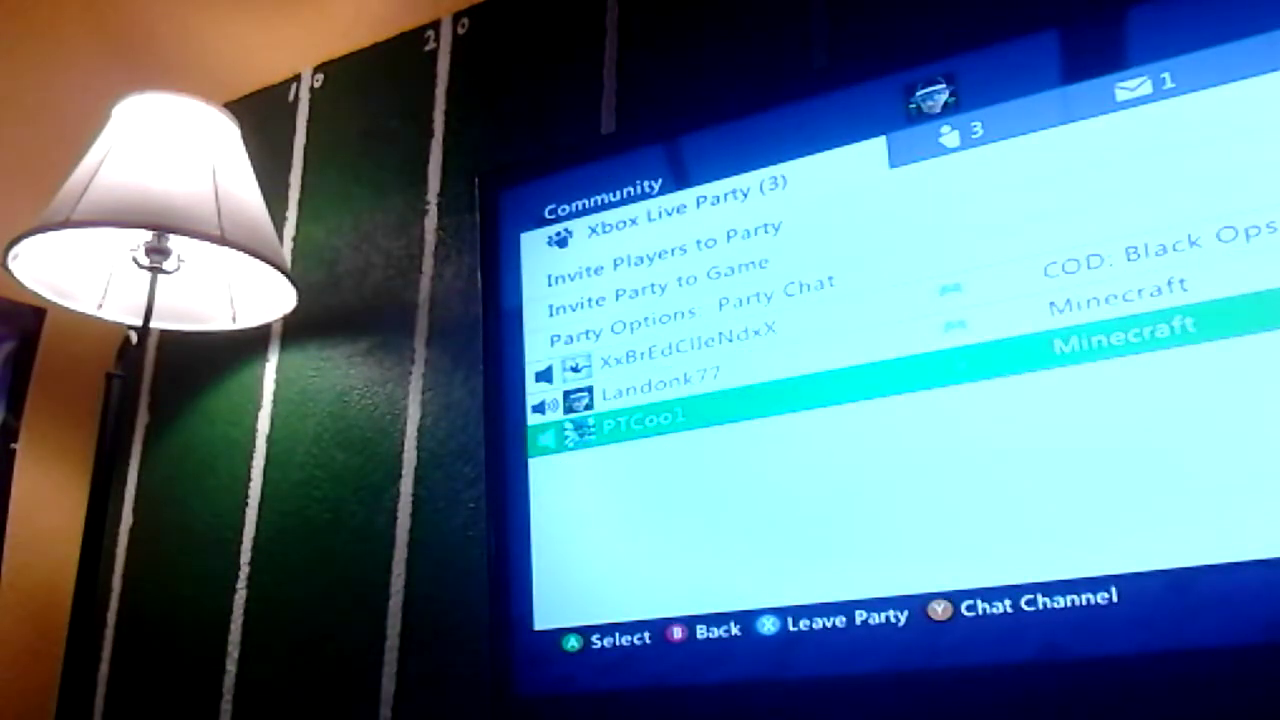
pyautogui.press('Return')
pyautogui.press('Down')
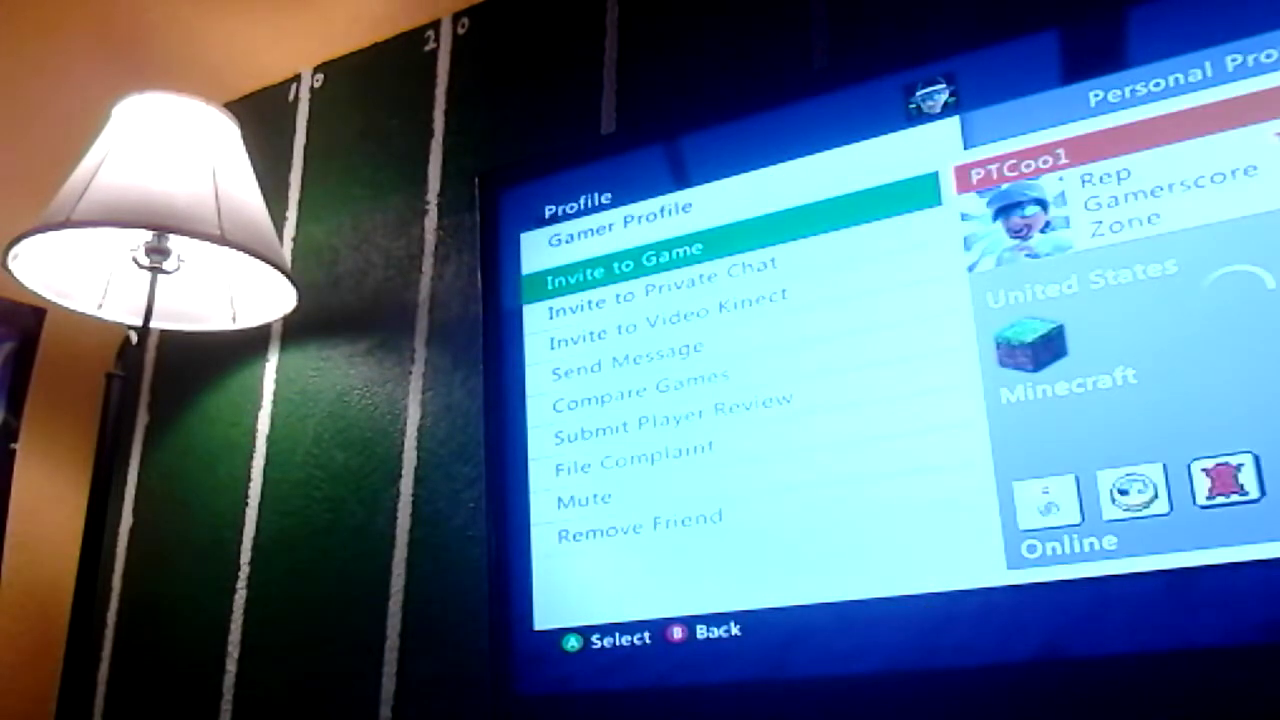
pyautogui.press('Return')
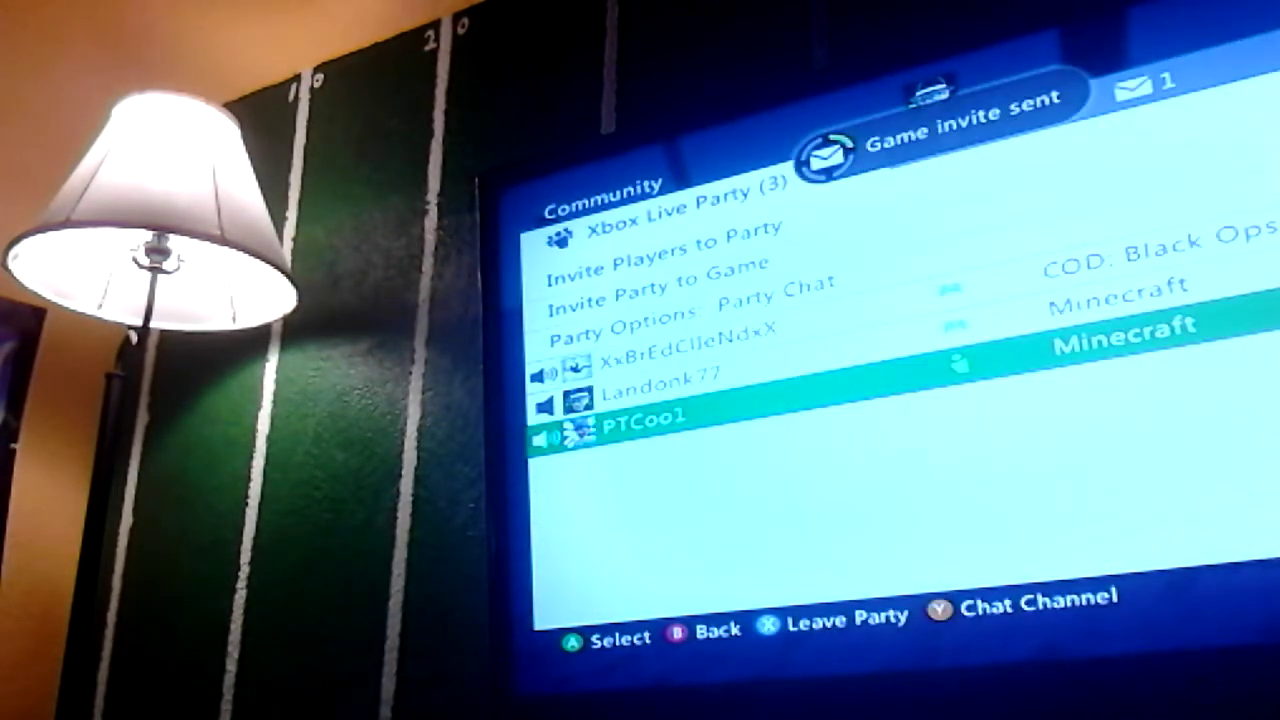
pyautogui.press('Escape')
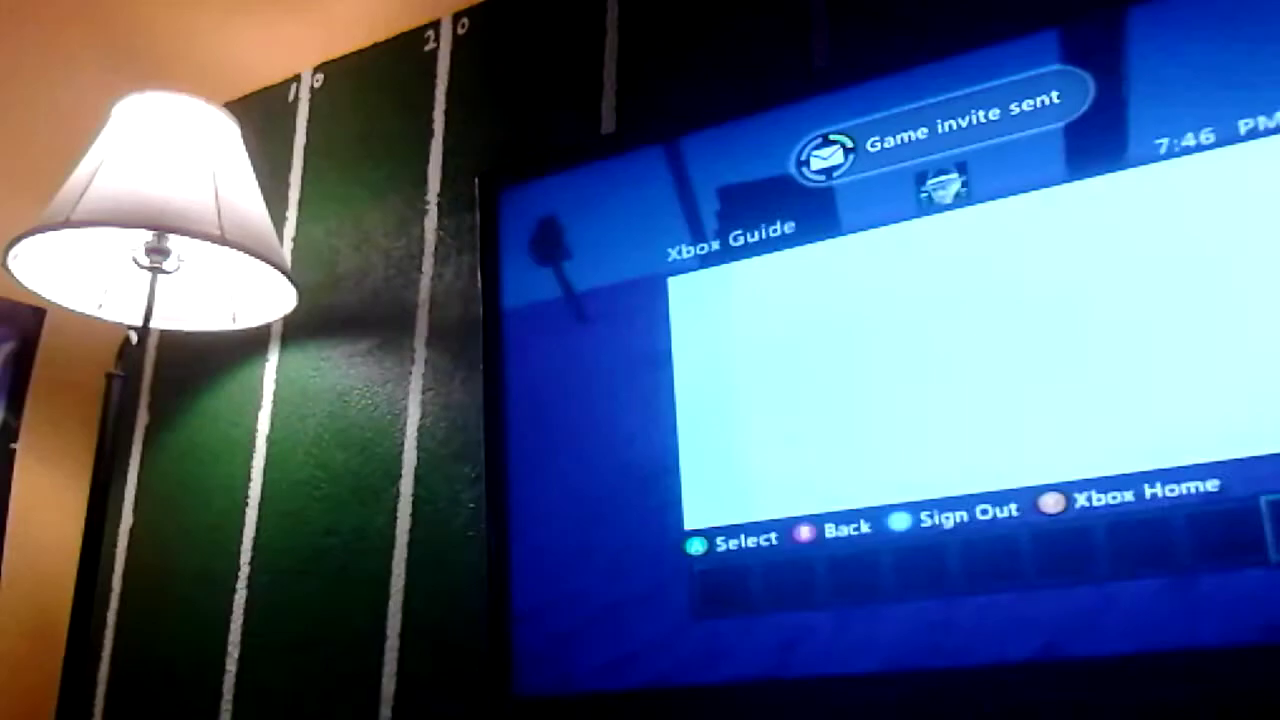
pyautogui.press('Escape')
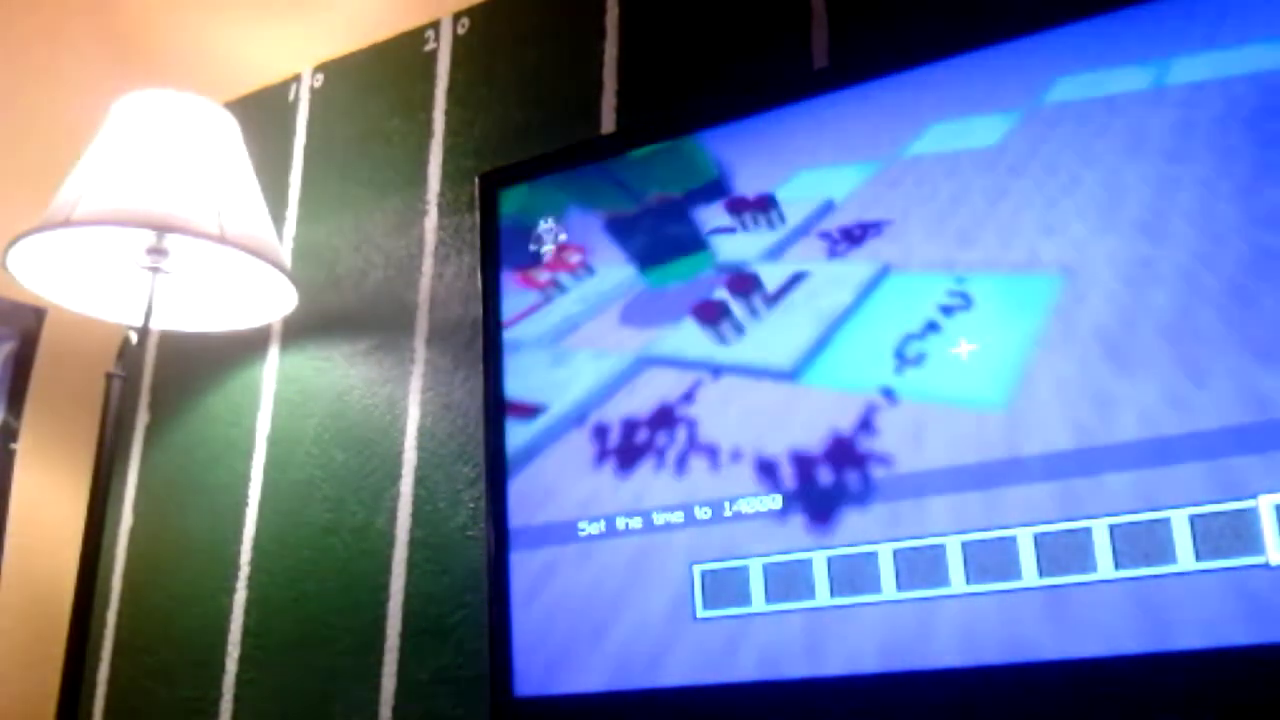
# Open and close the creative inventory.
pyautogui.press('e')
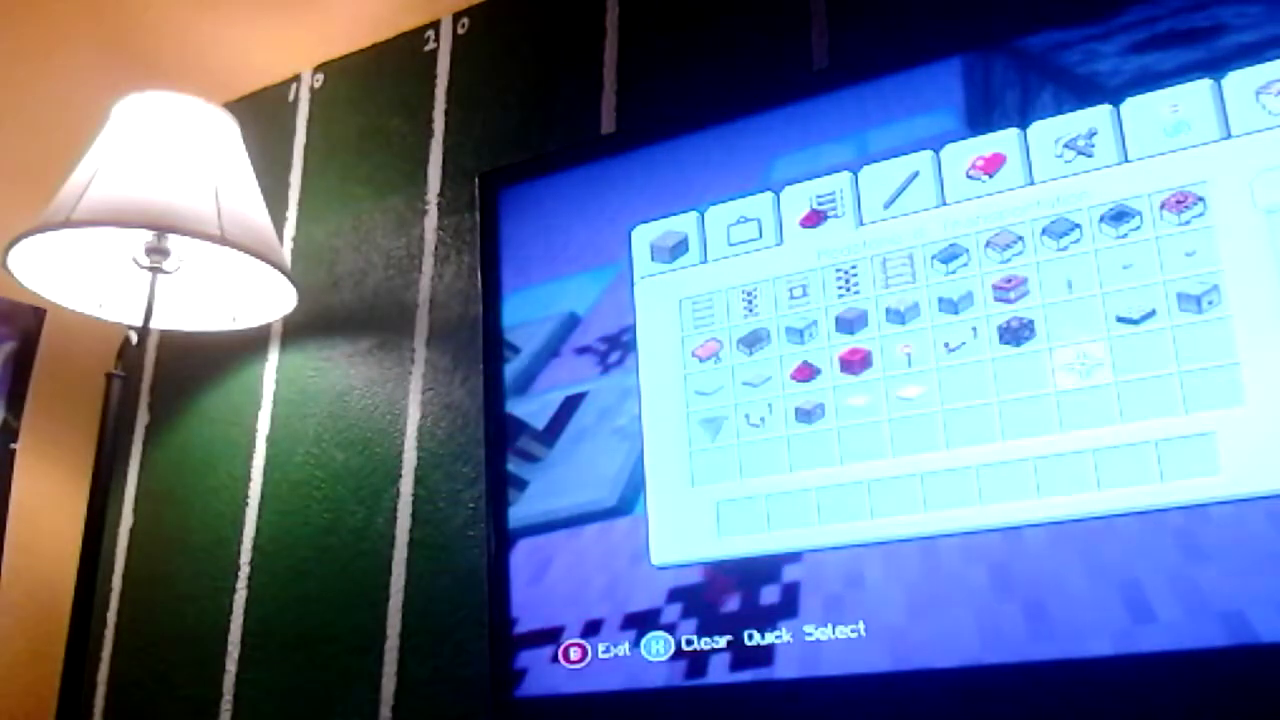
pyautogui.press('e')
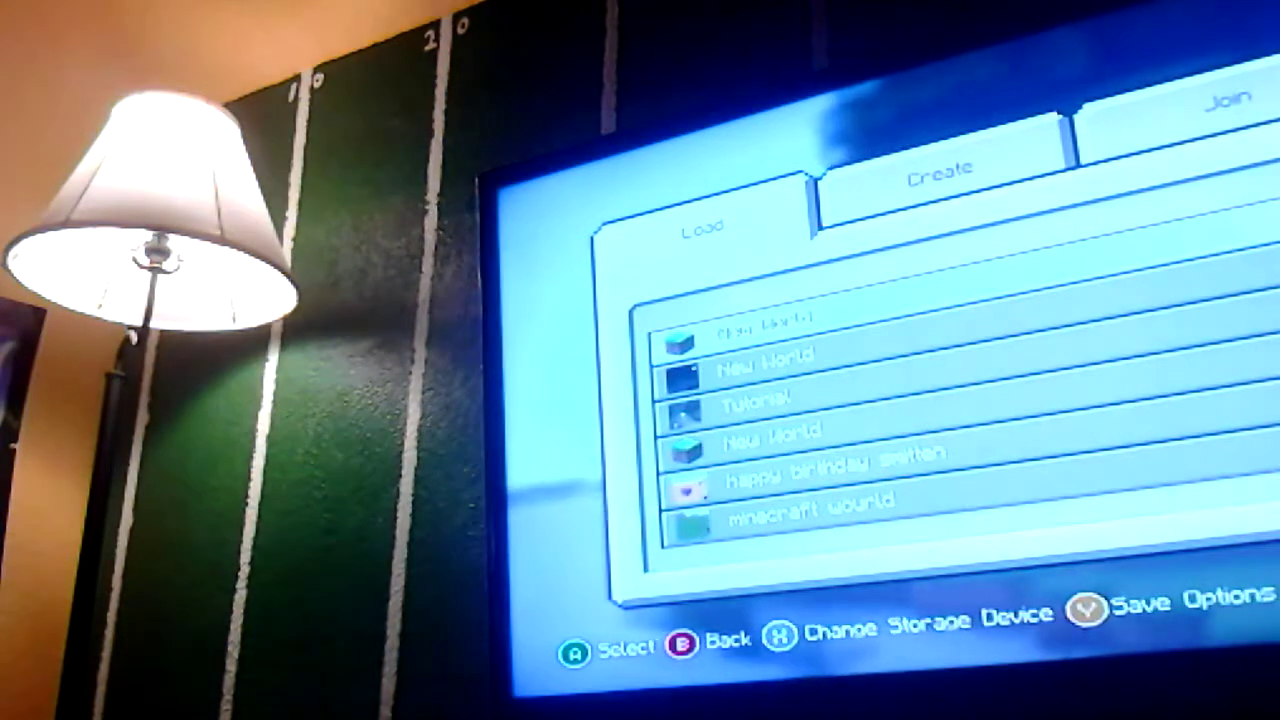
# Load 'minecraft wourld' from the saved worlds list, then pause the game.
pyautogui.press('Down')
pyautogui.press('Return')
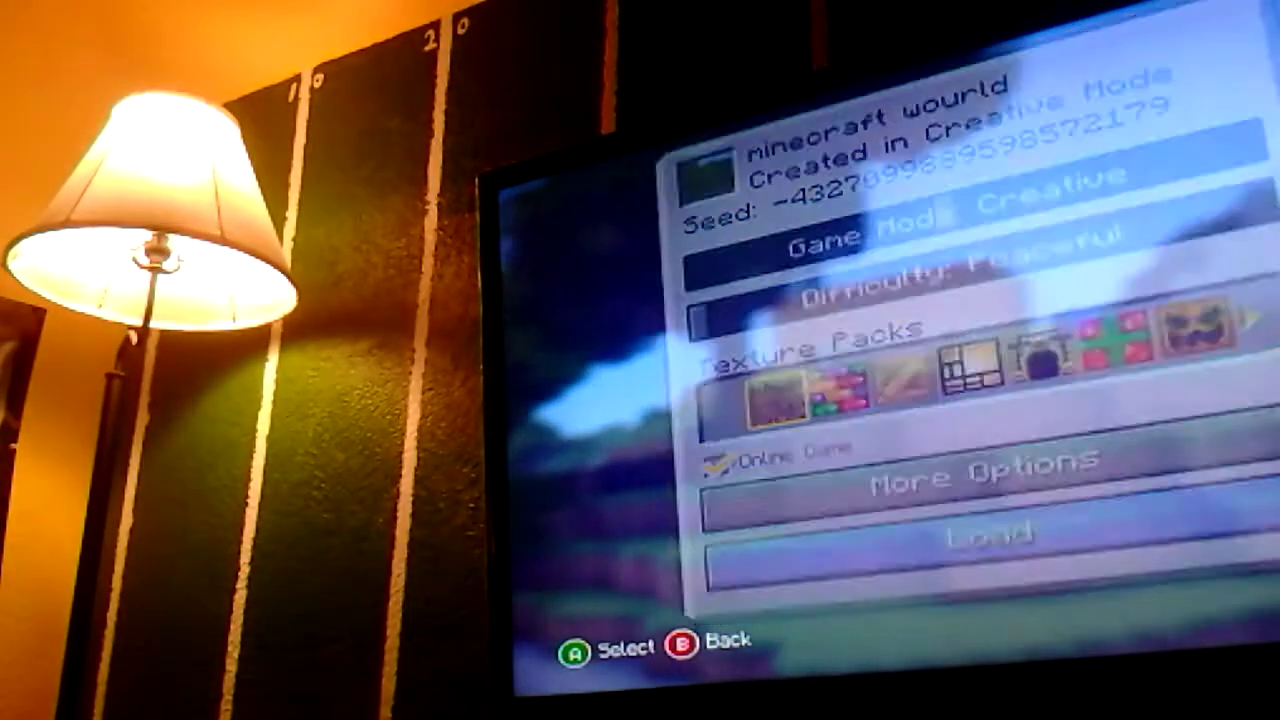
pyautogui.press('Return')
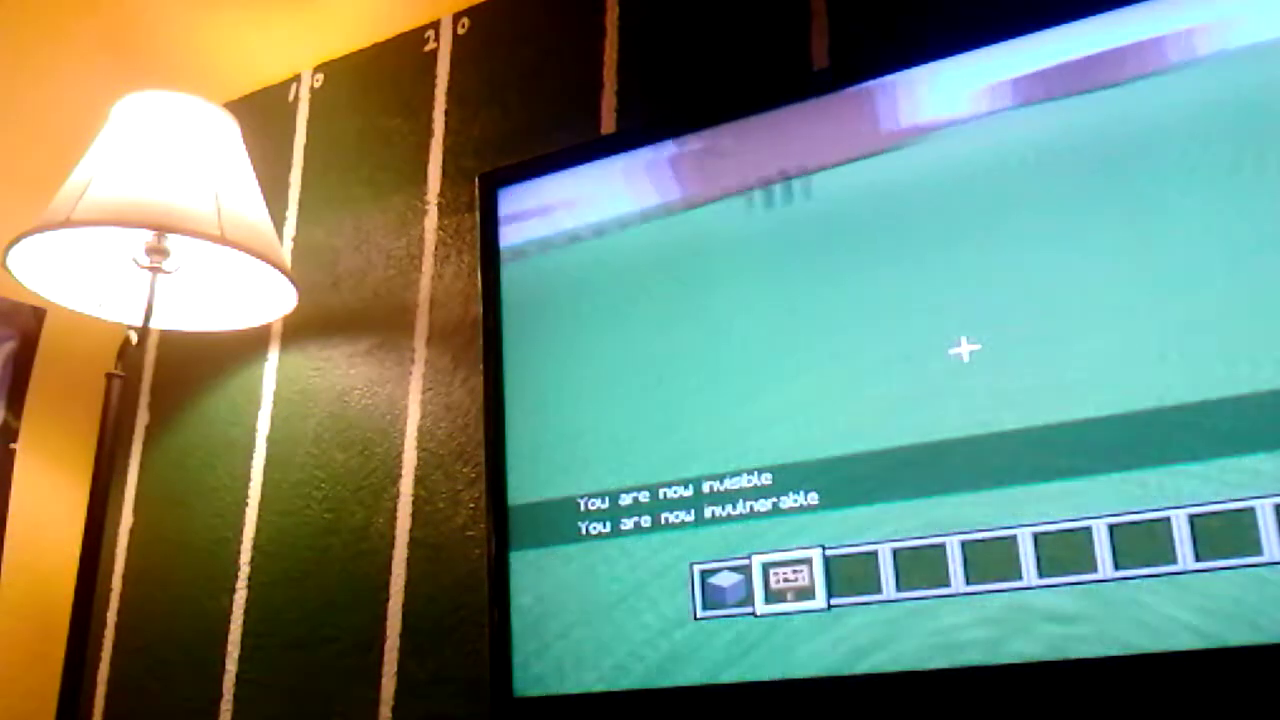
pyautogui.press('Escape')
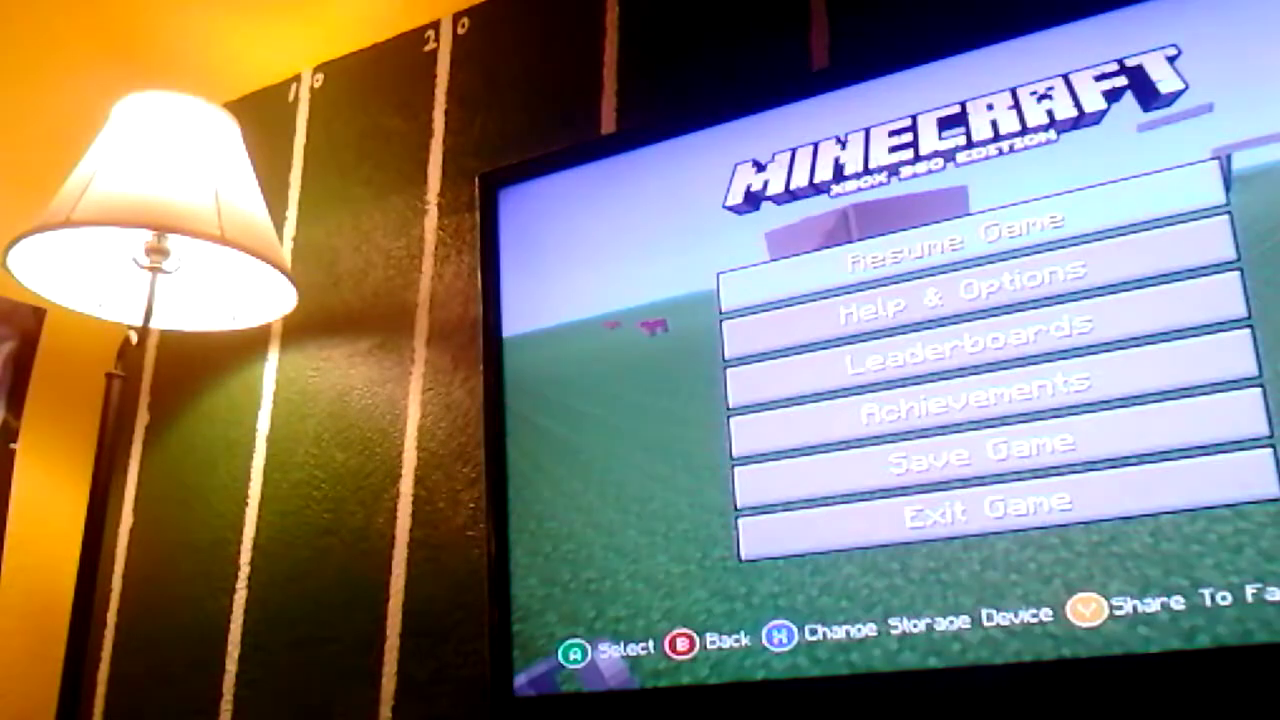
# Quit the world through Exit Game and answer the save prompts.
pyautogui.press('Down')
pyautogui.press('Down')
pyautogui.press('Down')
pyautogui.press('Down')
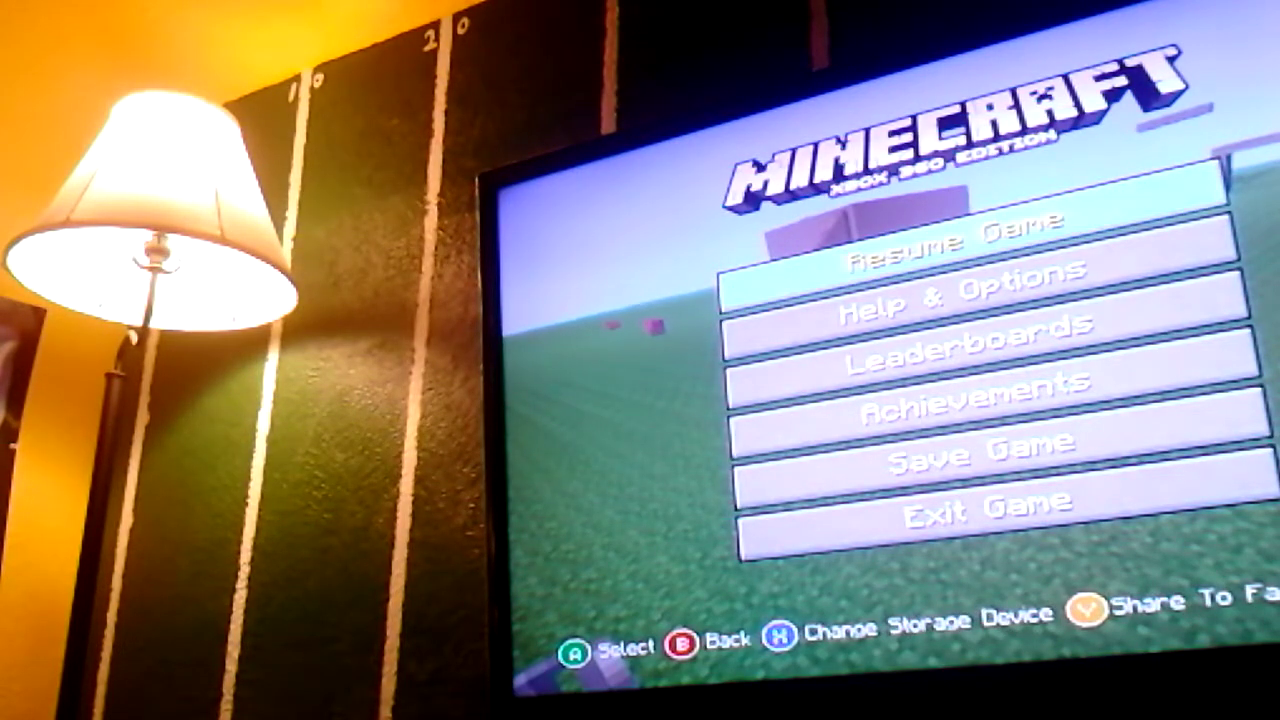
pyautogui.press('Up')
pyautogui.press('Return')
pyautogui.press('Escape')
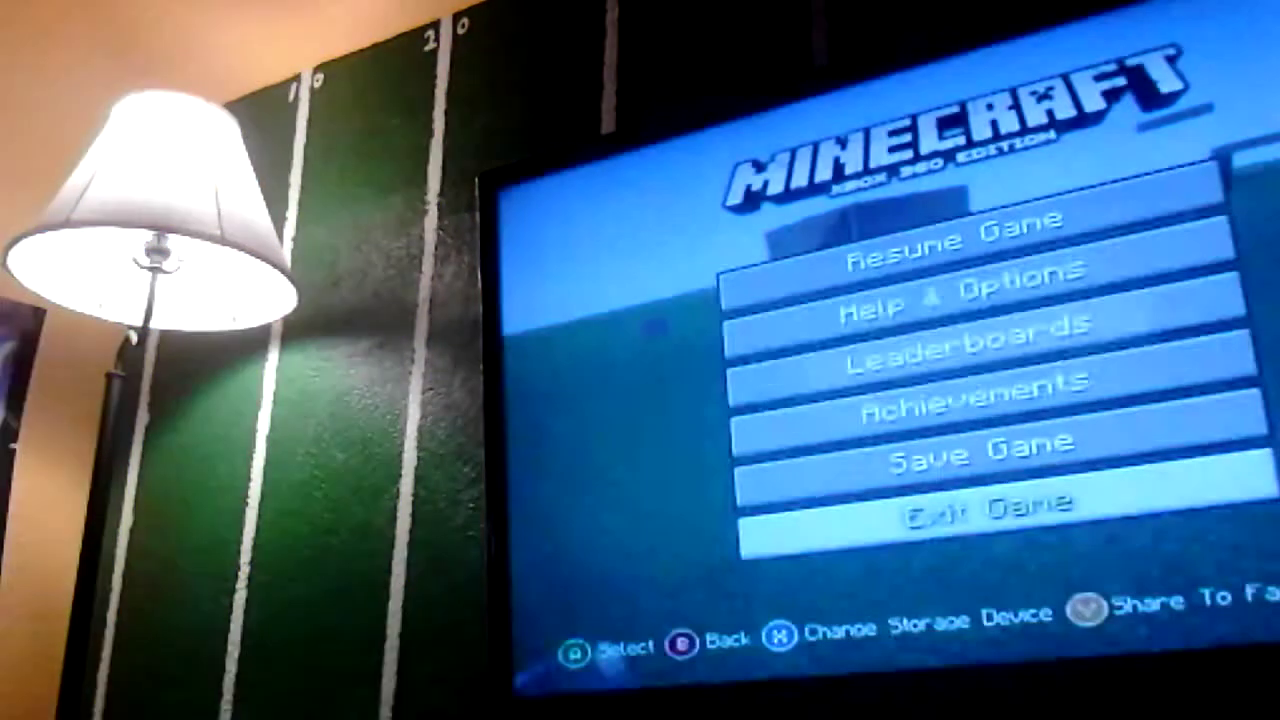
pyautogui.press('Up')
pyautogui.press('Return')
pyautogui.press('Return')
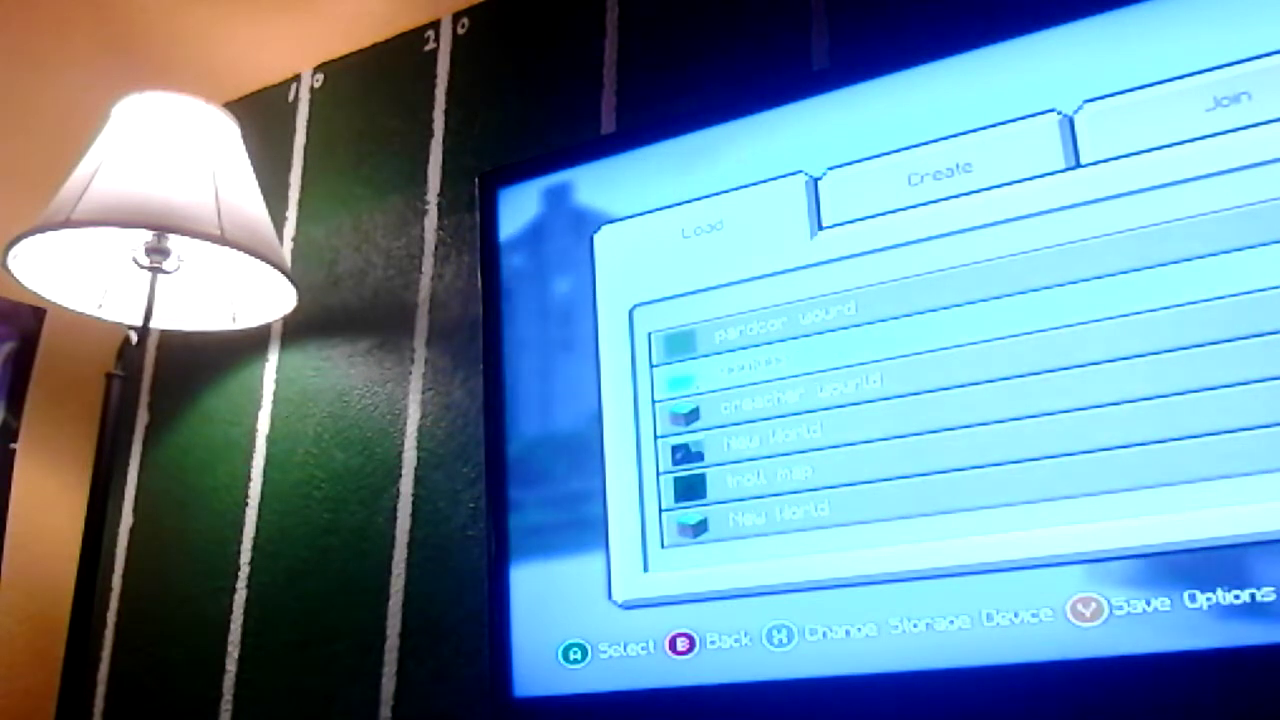
# Browse down, then back up, through the saved-worlds list.
pyautogui.press('Down')
pyautogui.press('Down')
pyautogui.press('Down')
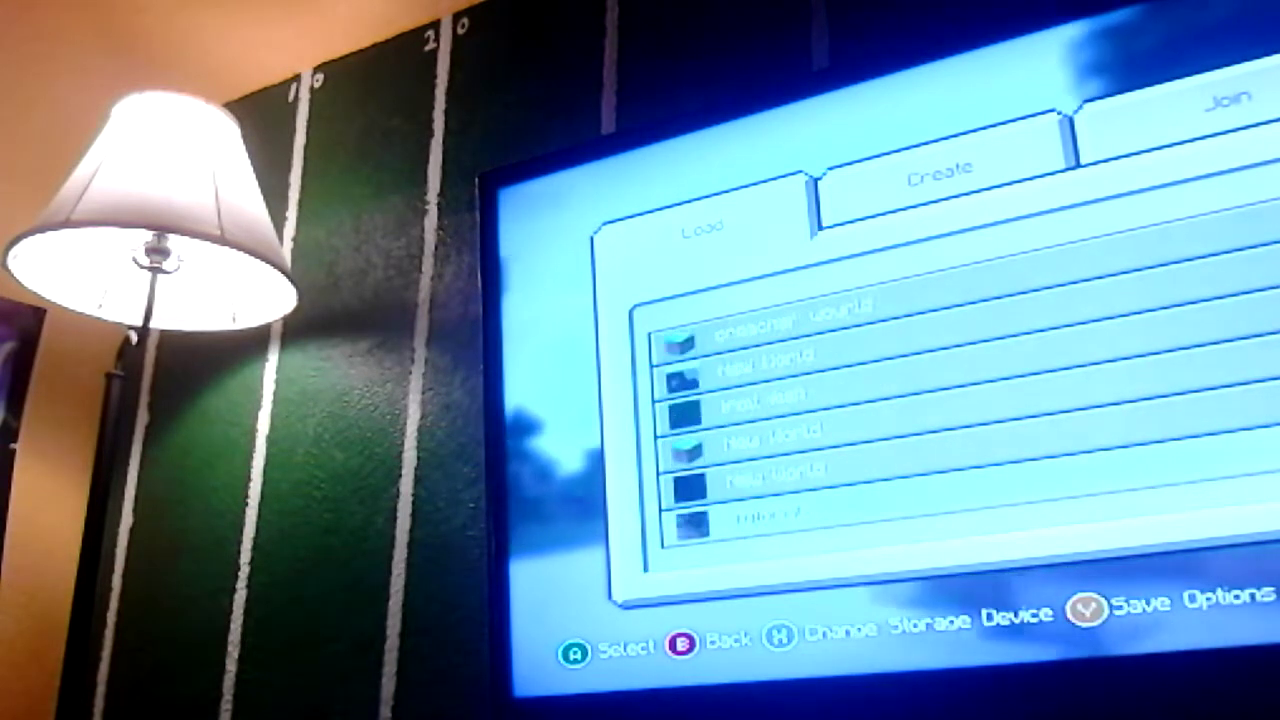
pyautogui.press('Up')
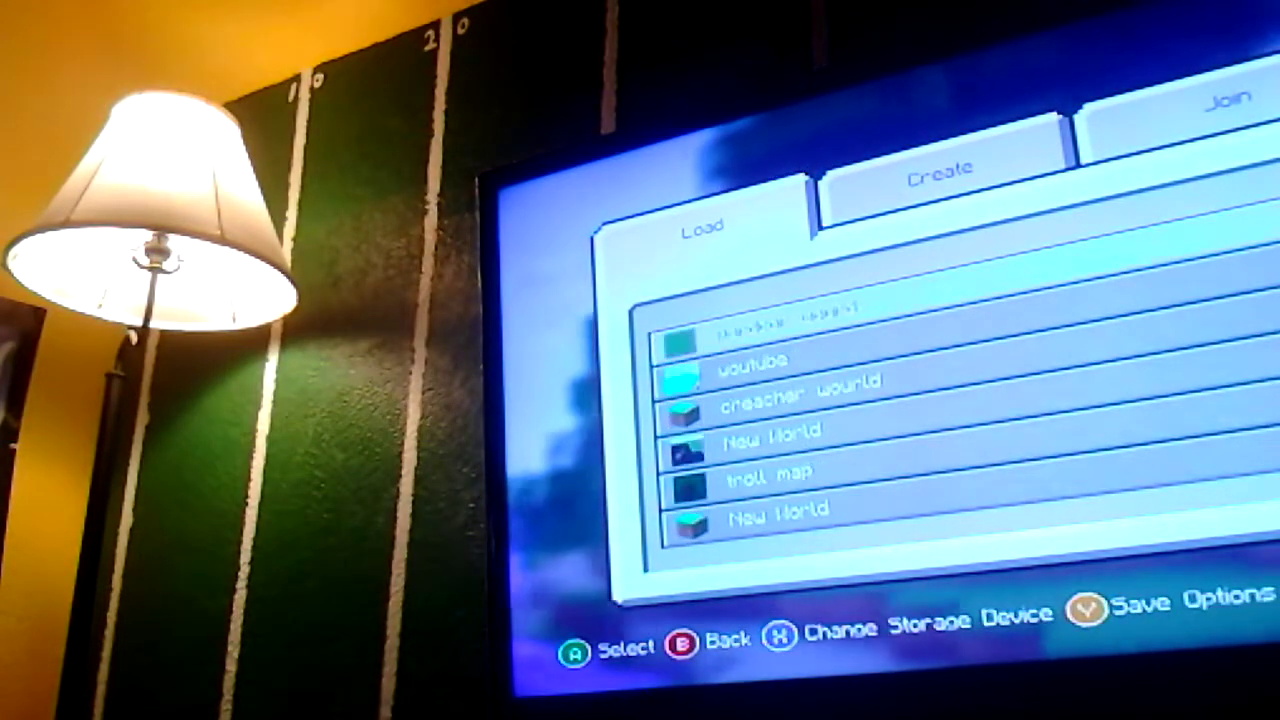
pyautogui.press('Up')
pyautogui.press('Up')
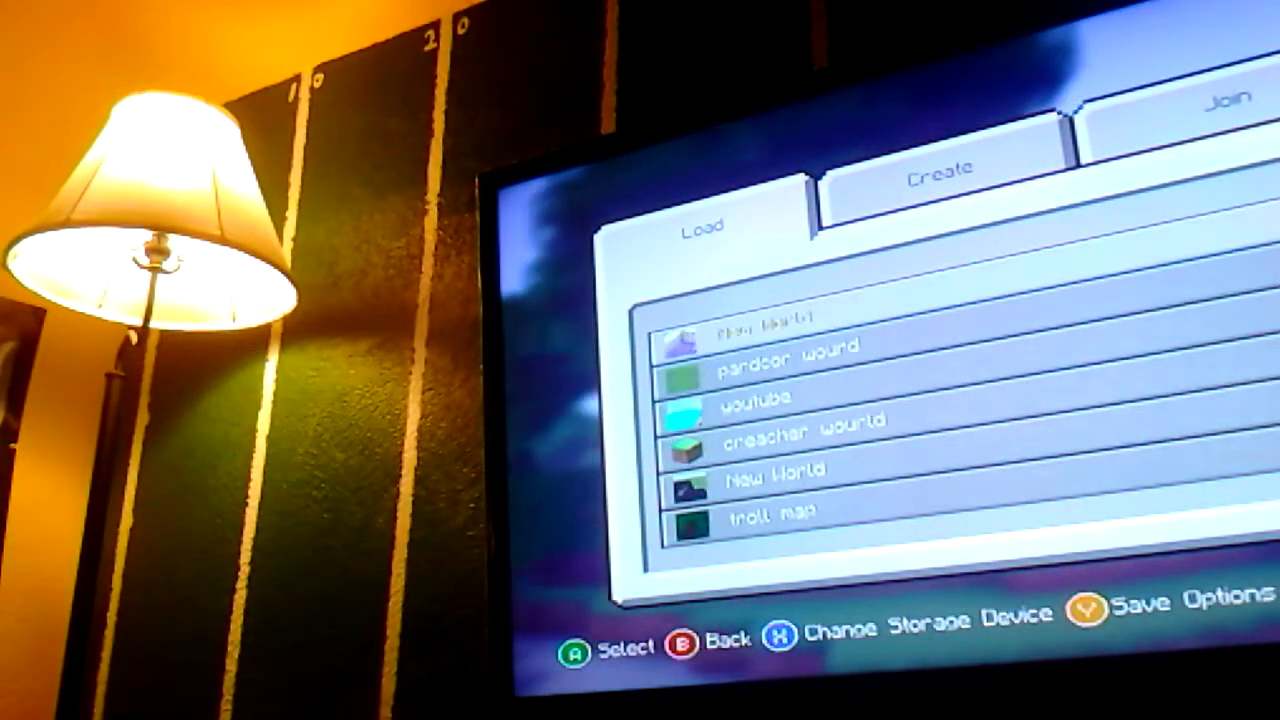
pyautogui.press('Up')
pyautogui.press('Up')
pyautogui.press('Up')
pyautogui.press('Up')
pyautogui.press('Up')
pyautogui.press('Up')
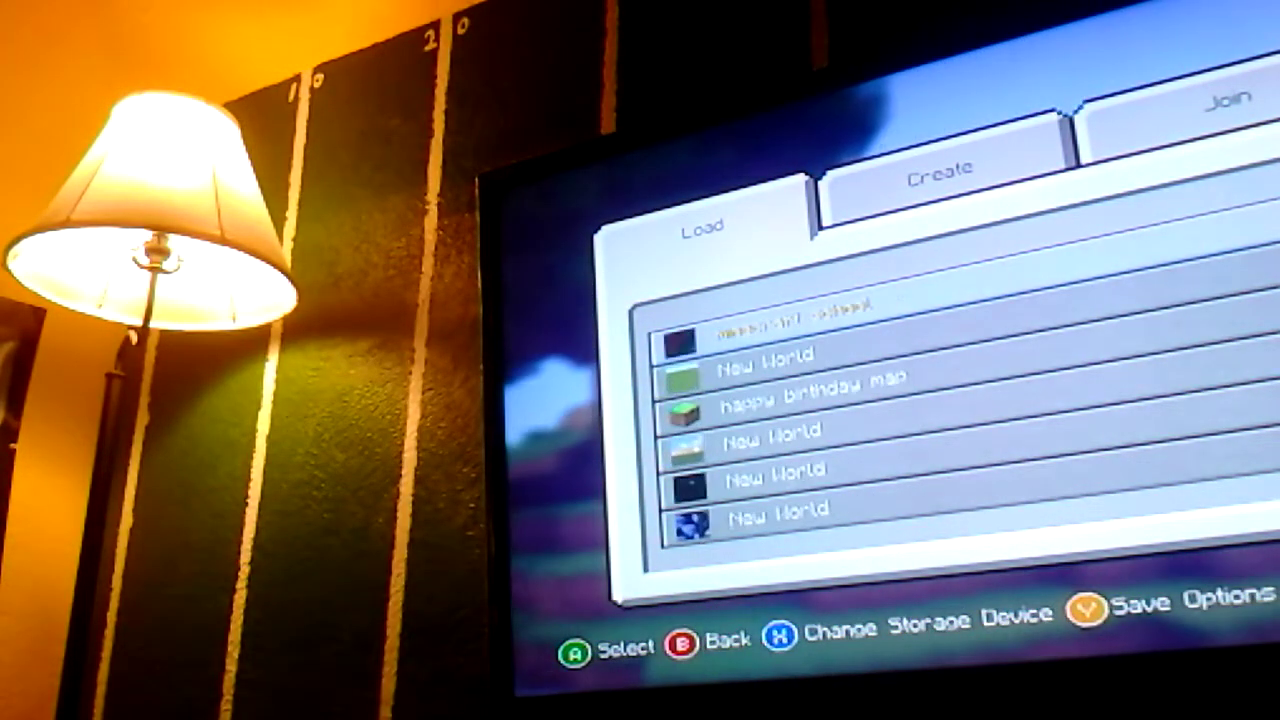
pyautogui.press('Up')
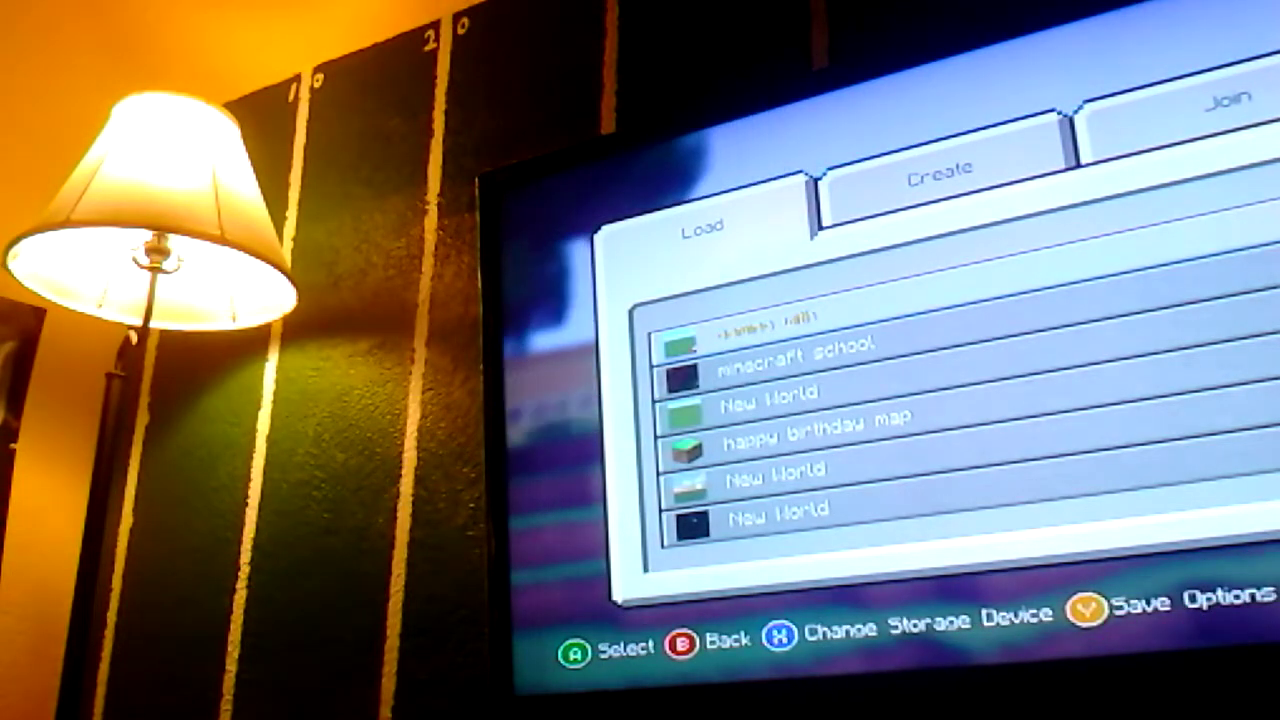
pyautogui.press('Up')
pyautogui.press('Up')
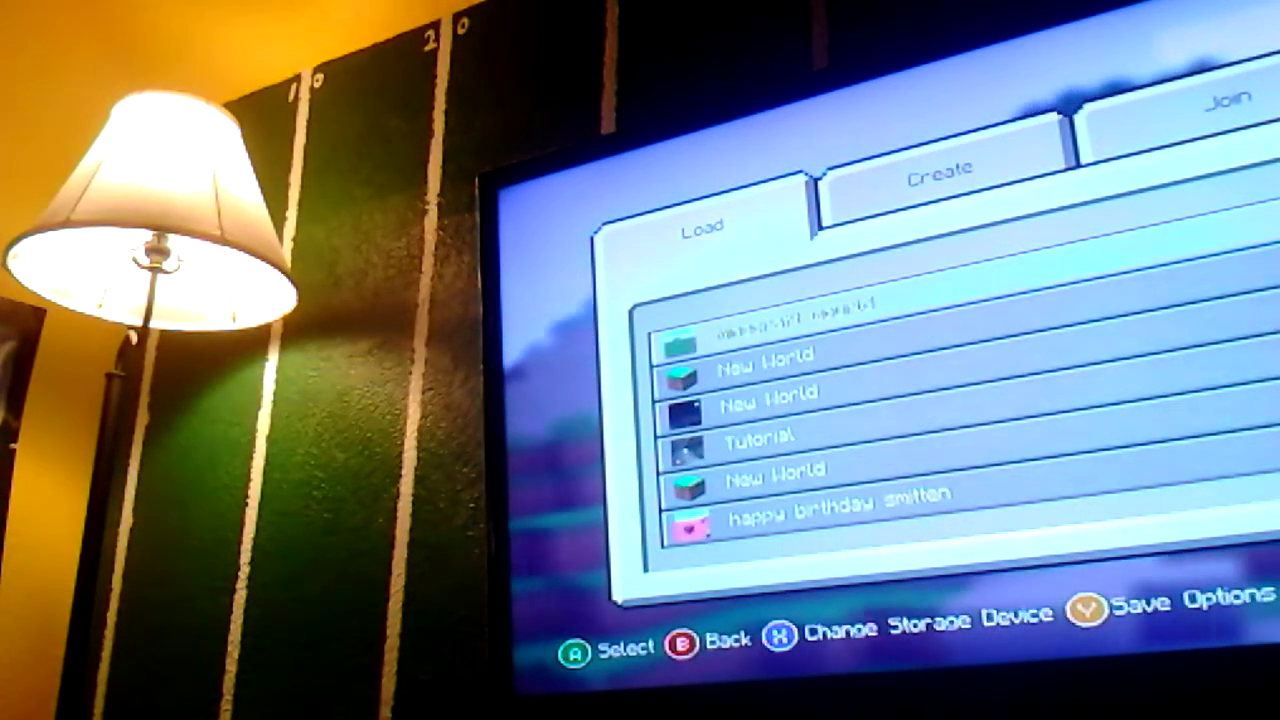
# Pass the happy birthday smitten world, then show the Join tab's two joinable games.
pyautogui.press('Down')
pyautogui.press('Down')
pyautogui.press('Down')
pyautogui.press('Down')
pyautogui.press('Down')
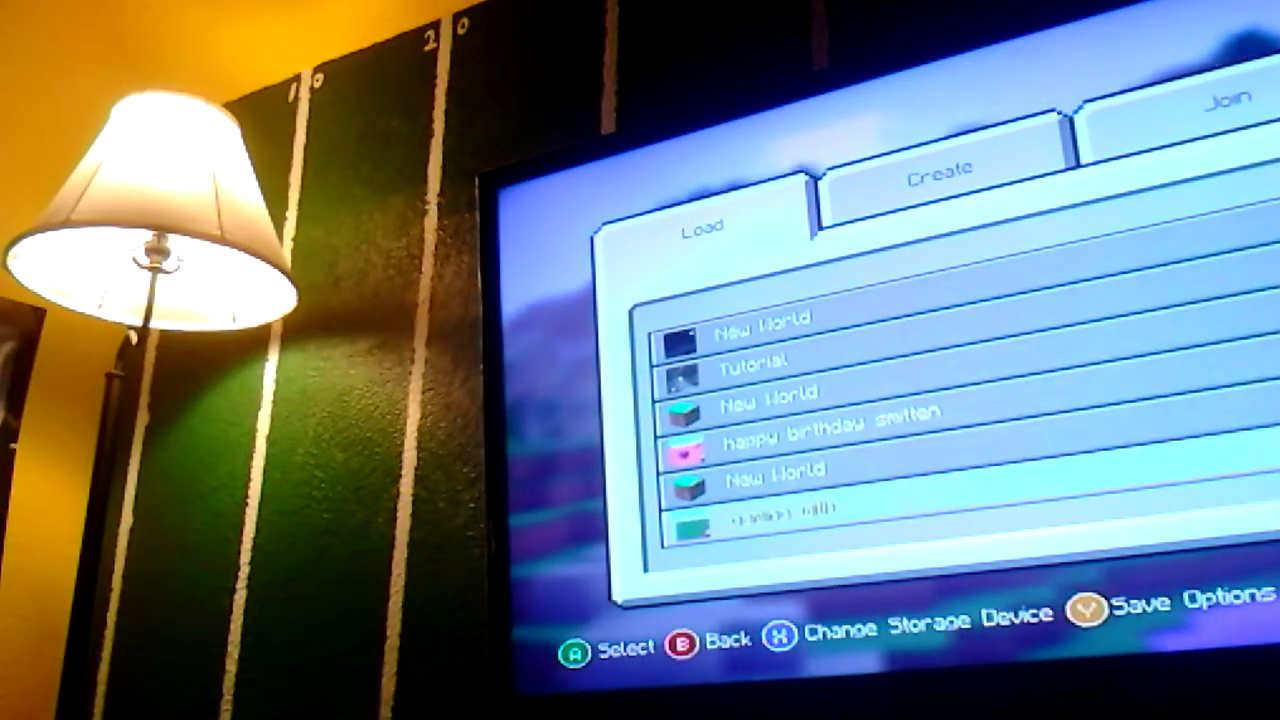
pyautogui.press('Up')
pyautogui.press('Right')
pyautogui.press('Right')
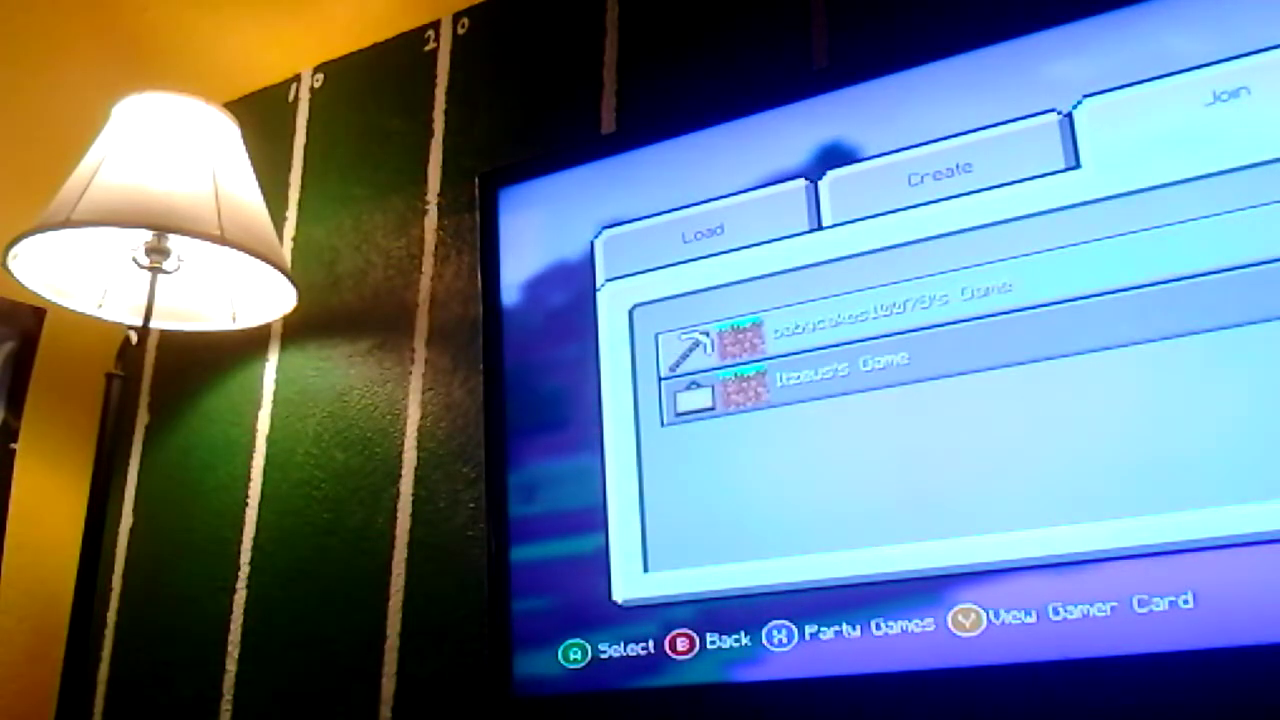
pyautogui.press('Return')
pyautogui.press('Return')
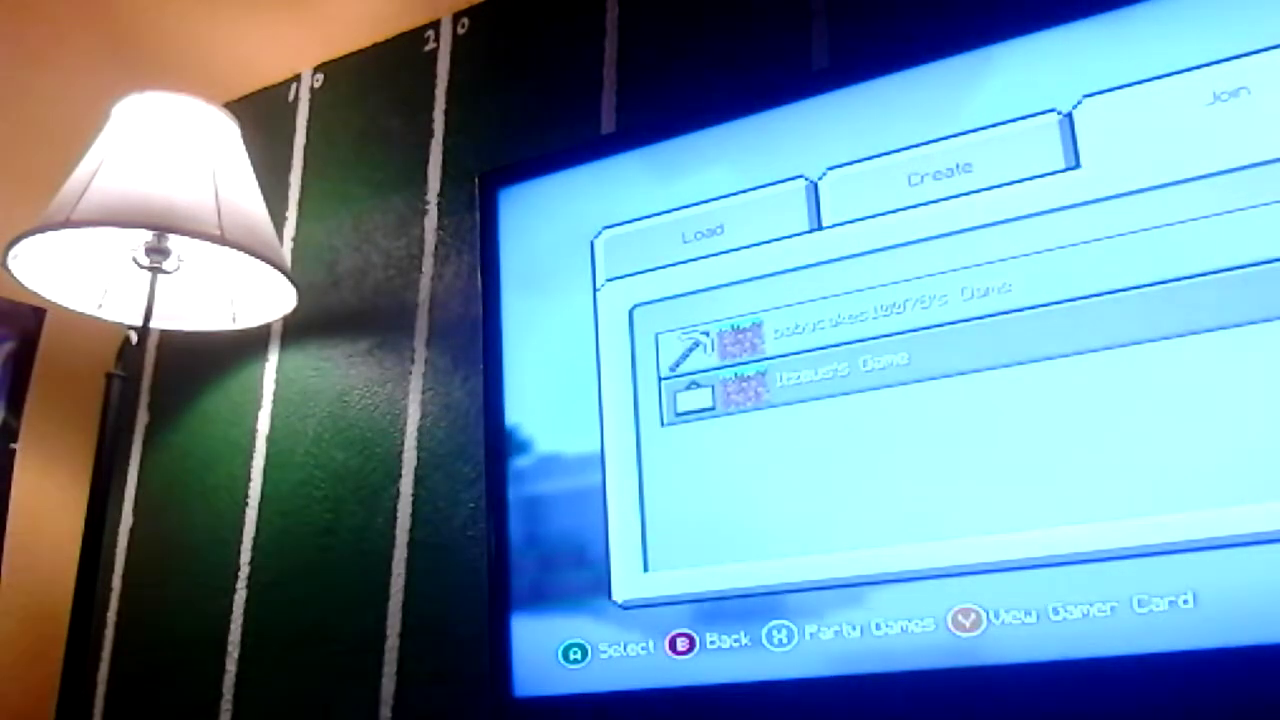
pyautogui.press('Return')
pyautogui.press('Return')
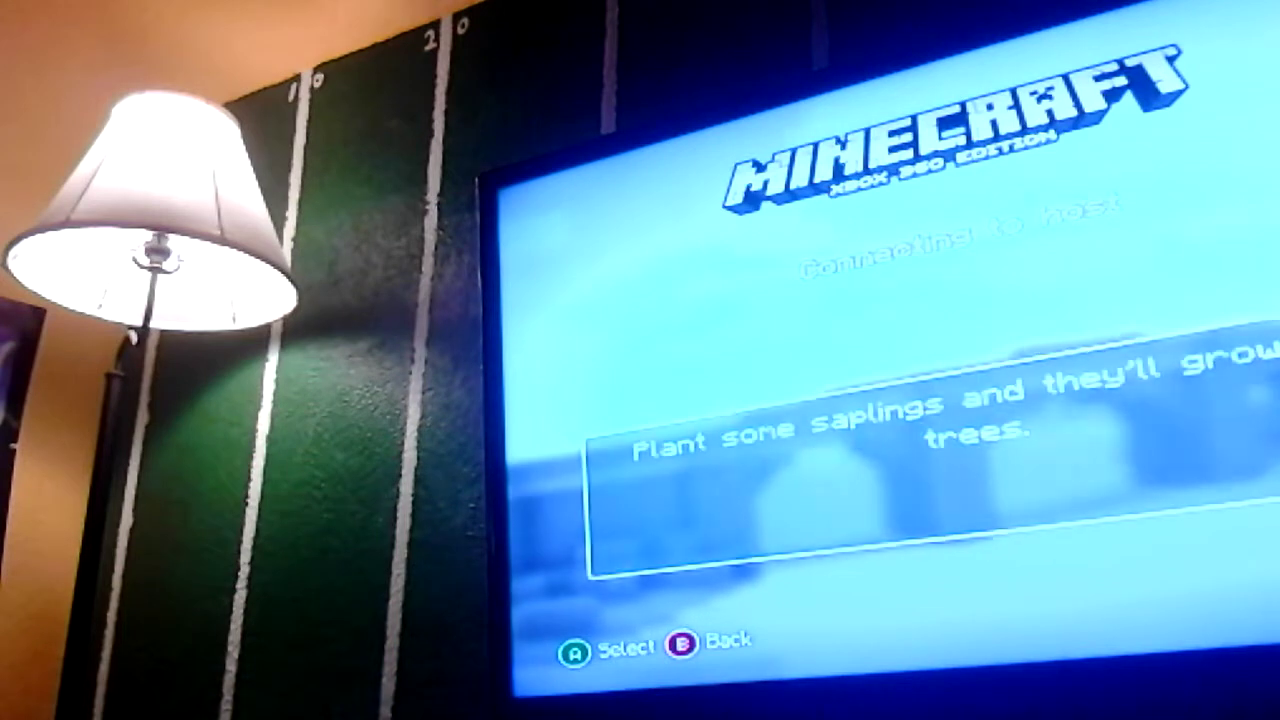